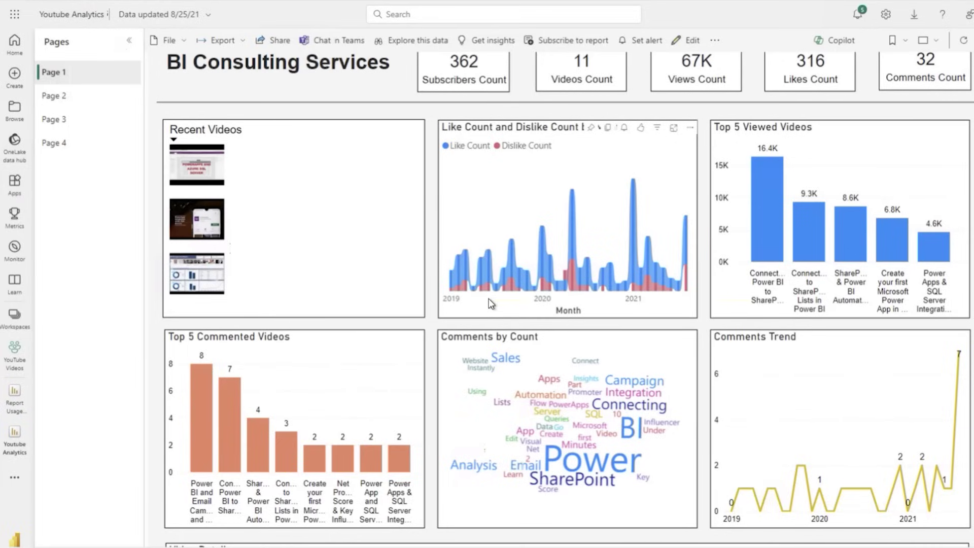
- Dismiss the open options without applying any changes
mouse_move(827, 487)
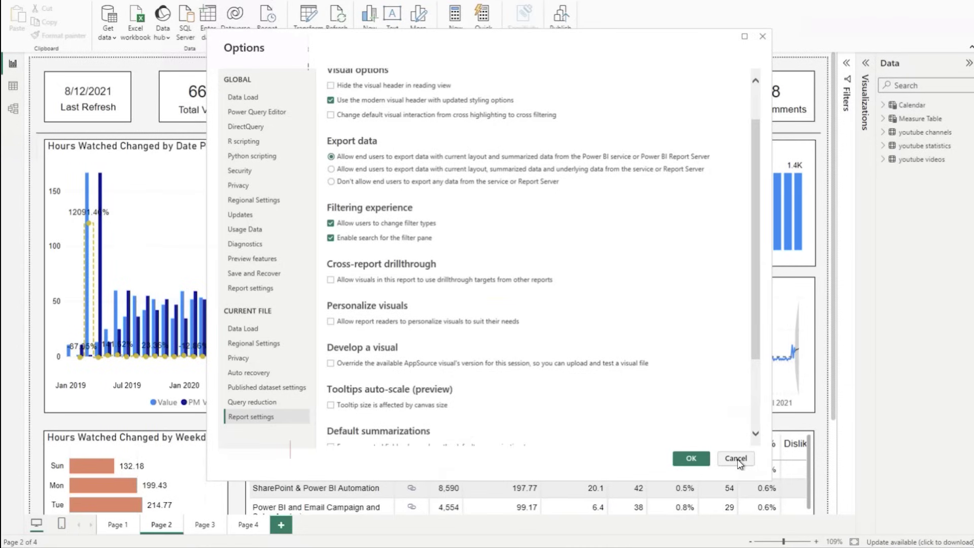
left_click(736, 458)
key("ctrl+o")
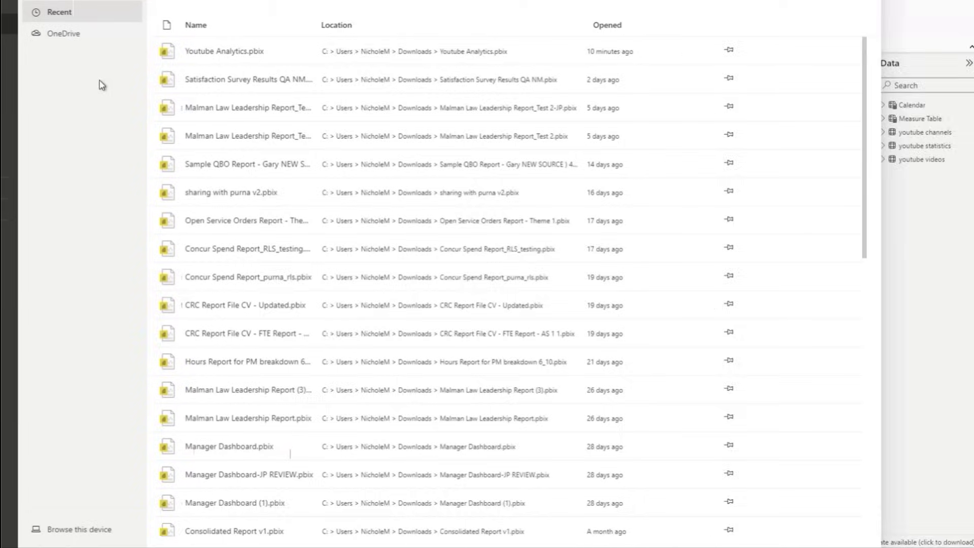
left_click(86, 186)
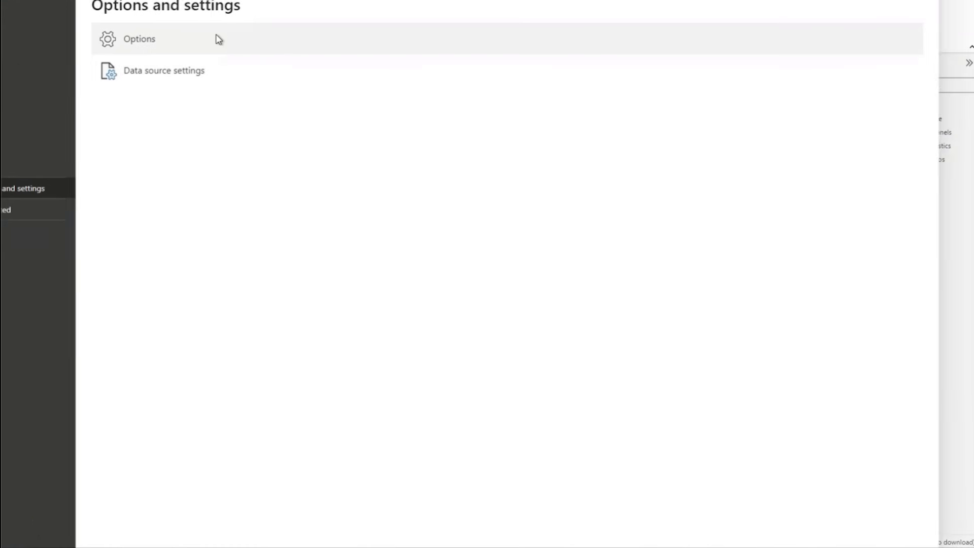
key("Escape")
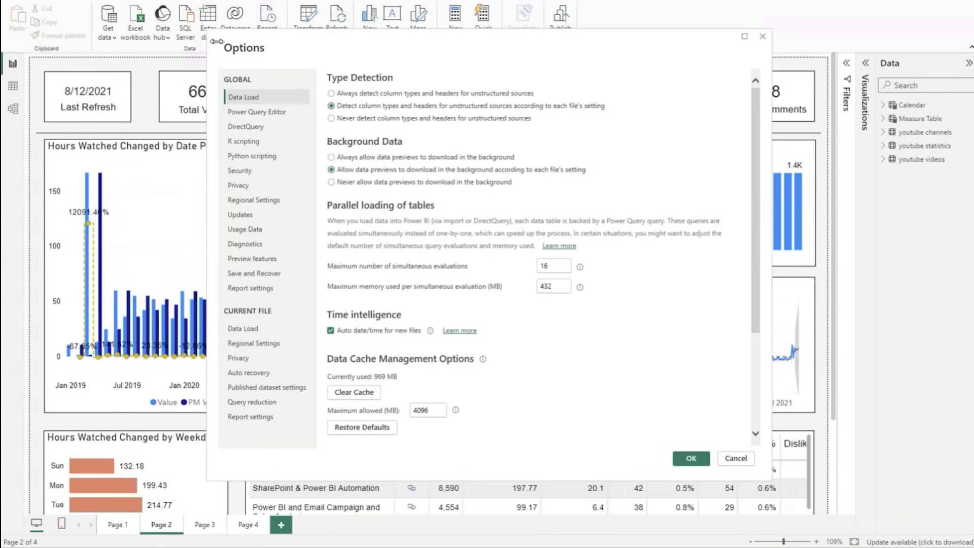
left_click(244, 328)
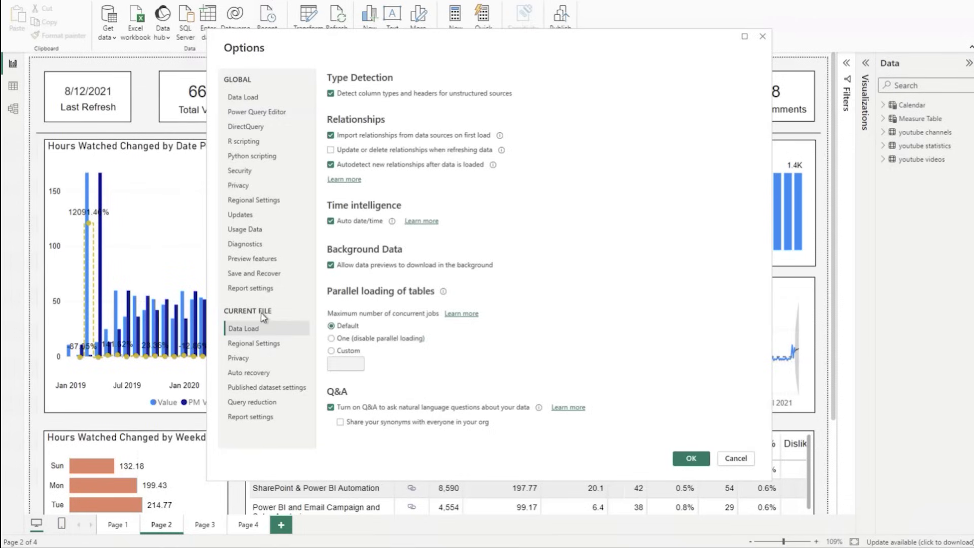
left_click(258, 416)
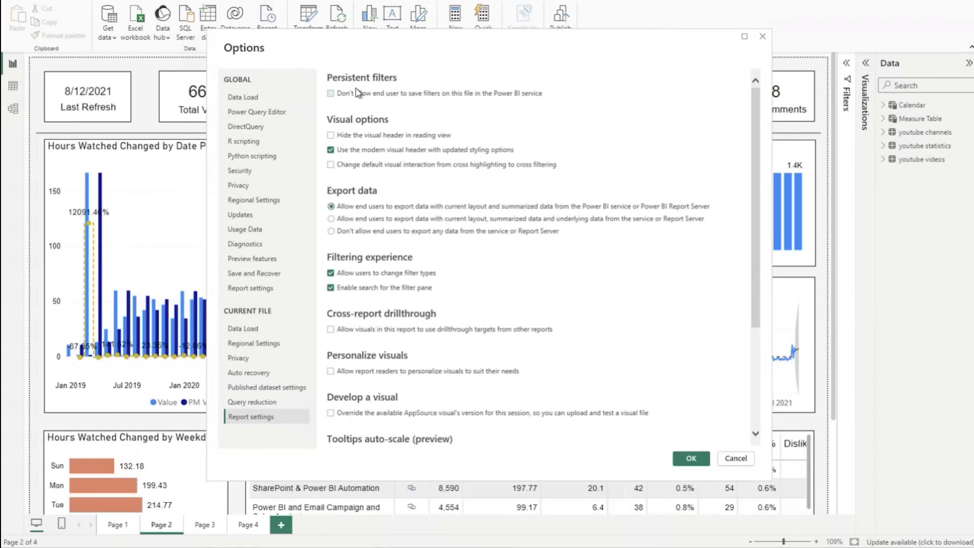
scroll(356, 165, "down", 4)
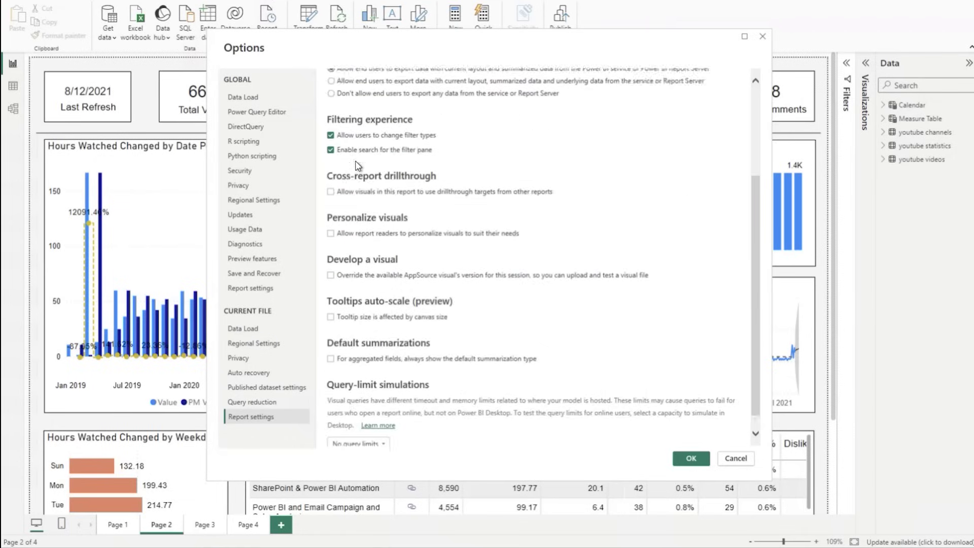
scroll(357, 165, "up", 4)
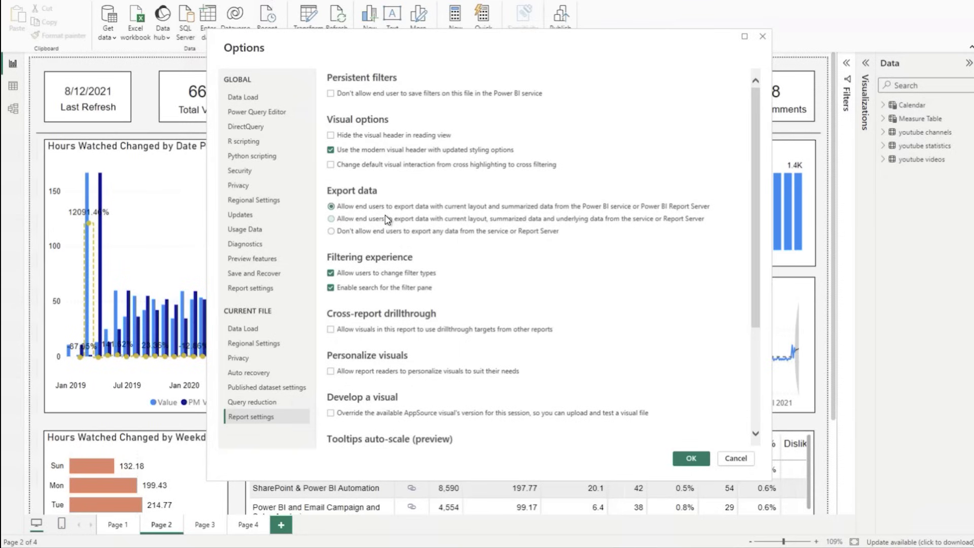
scroll(370, 315, "down", 1)
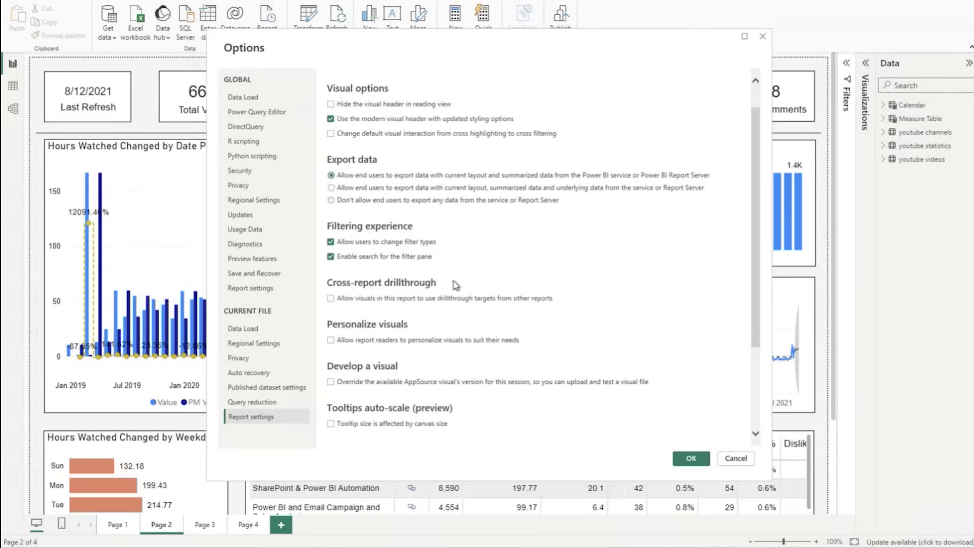
scroll(406, 280, "down", 1)
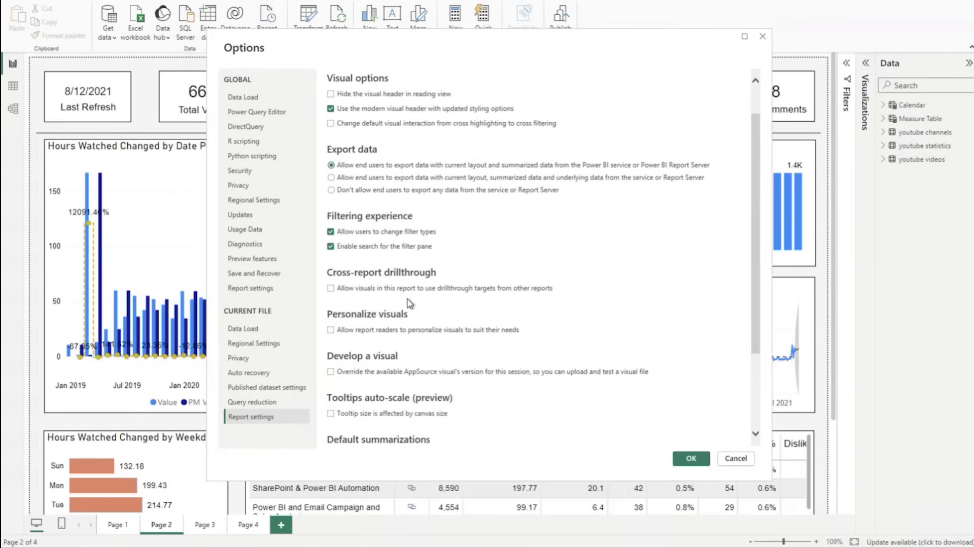
scroll(396, 329, "down", 2)
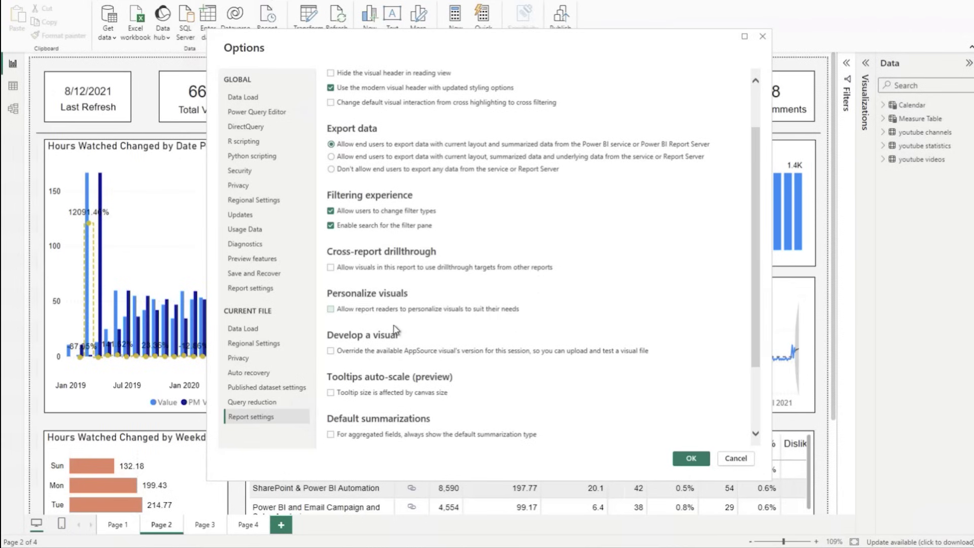
scroll(396, 329, "down", 2)
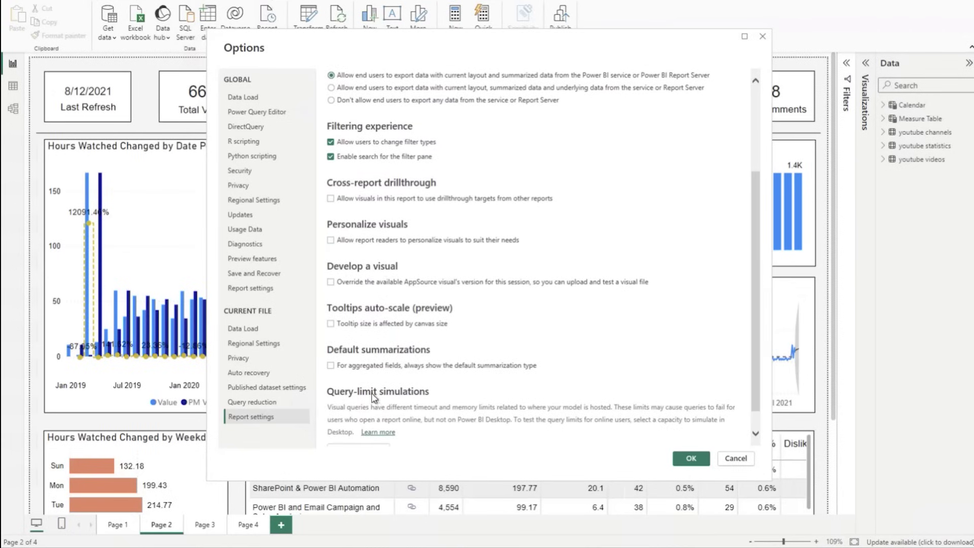
scroll(390, 363, "down", 1)
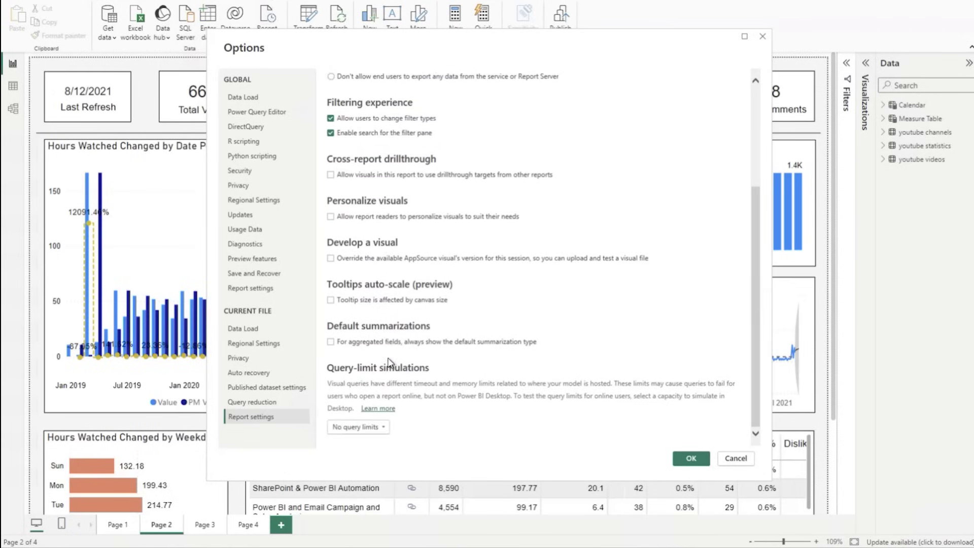
left_click(358, 427)
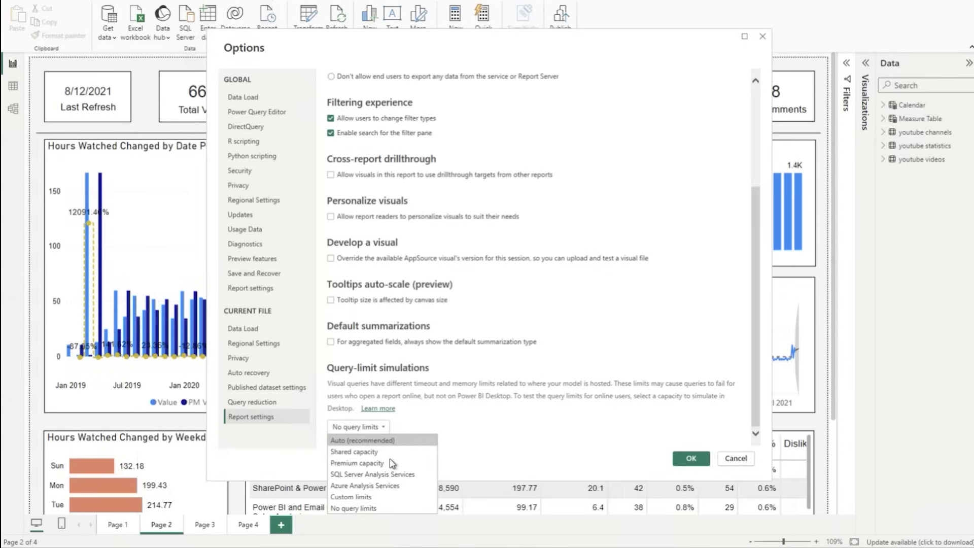
- Simulate the Auto (recommended) query limit, then set it back to No query limits
left_click(407, 437)
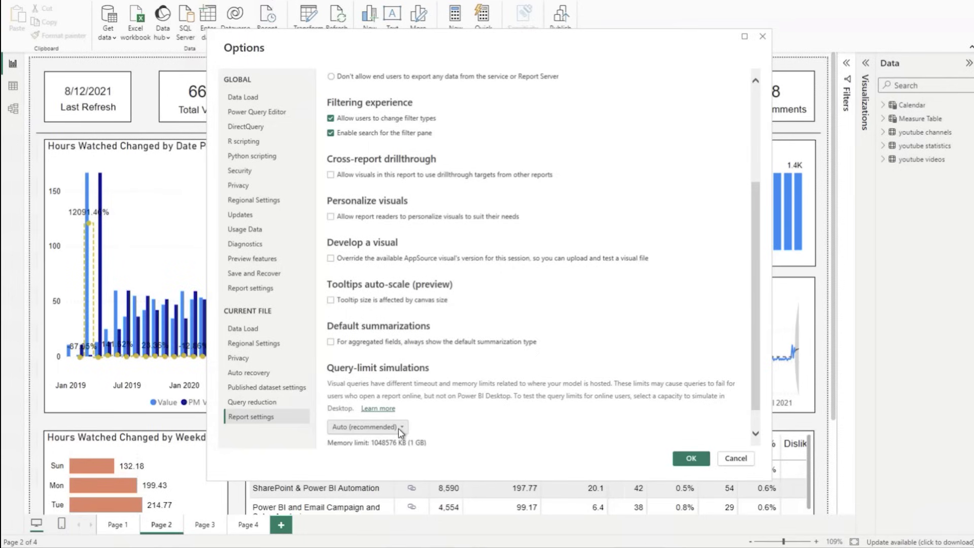
left_click(398, 429)
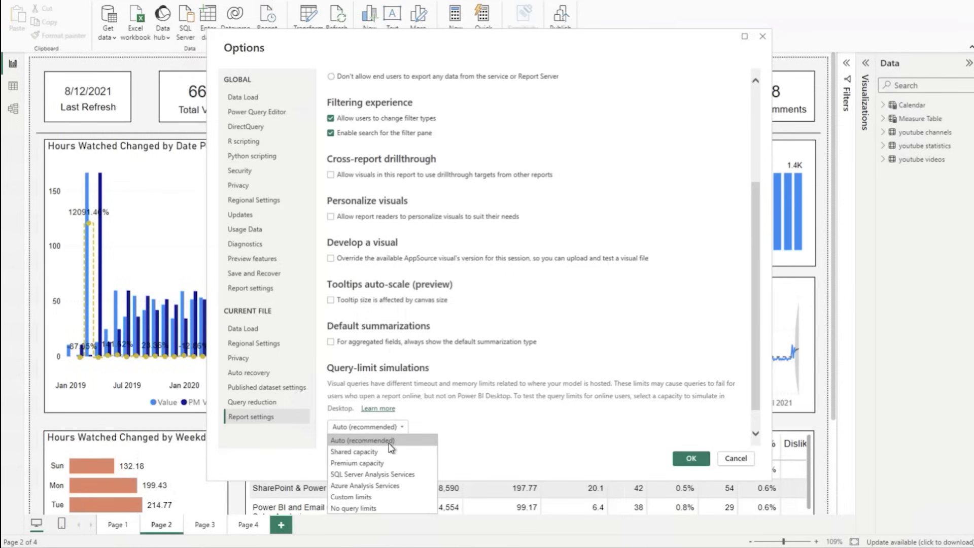
left_click(382, 508)
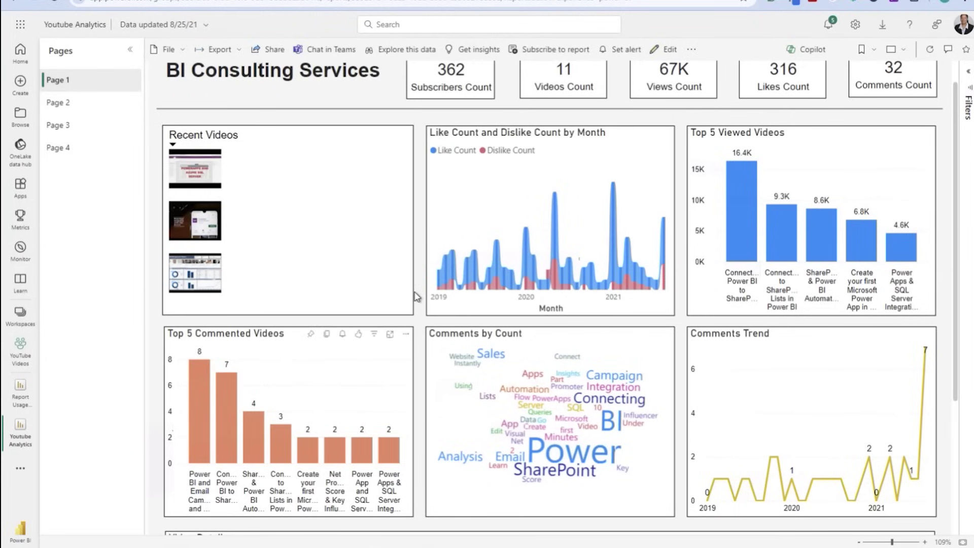
- Show report Page 2 with its hours-watched charts, KPI cards and video table
scroll(416, 297, "up", 1)
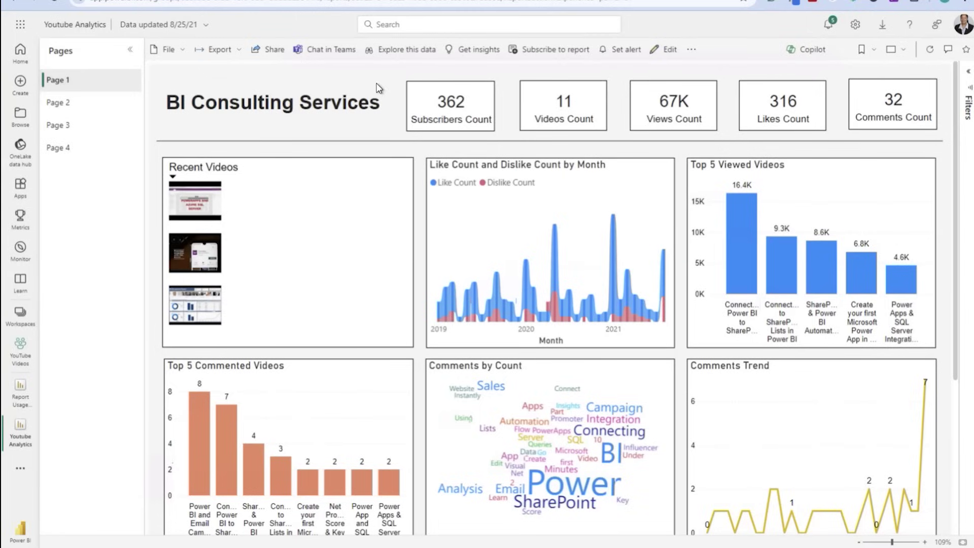
left_click(81, 105)
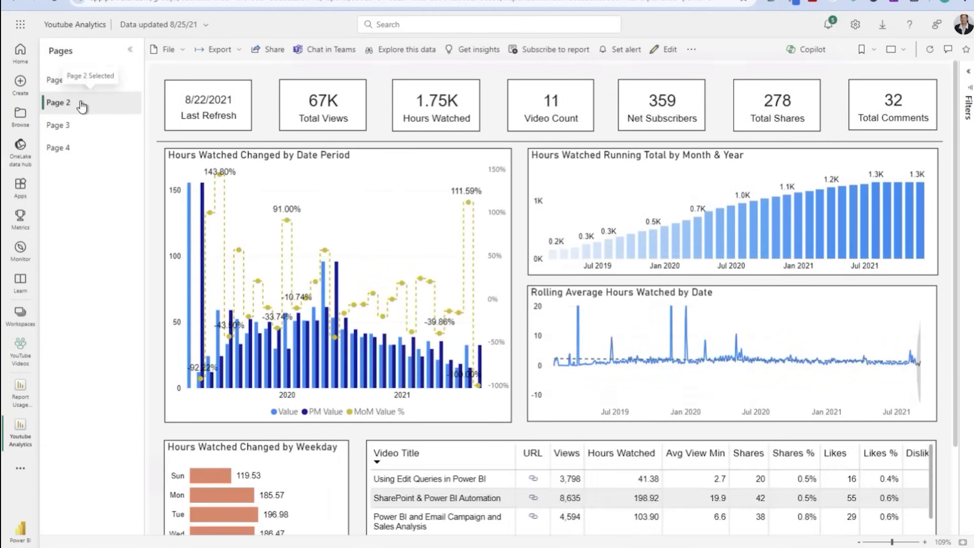
- Share the report as a link and bring up its 'People in your organization' permission choices
left_click(265, 51)
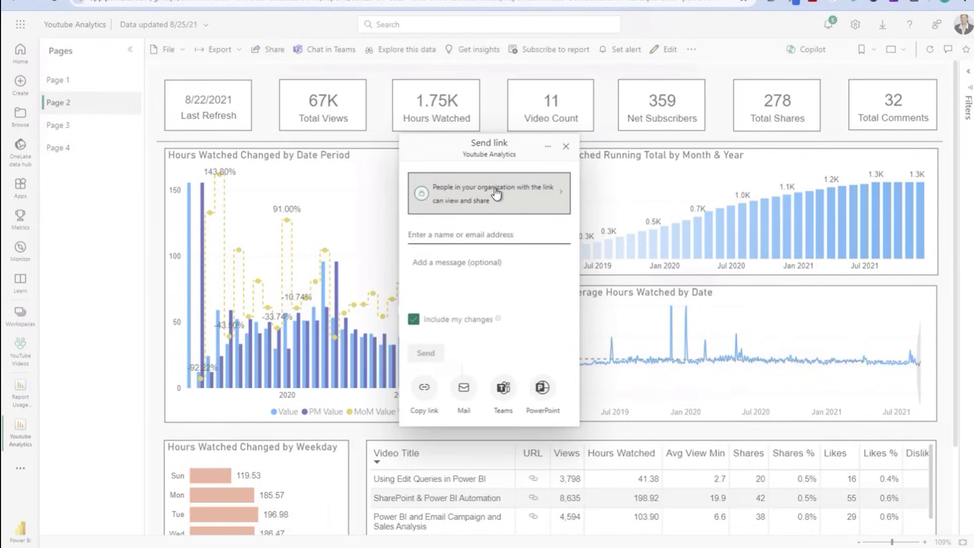
left_click(495, 189)
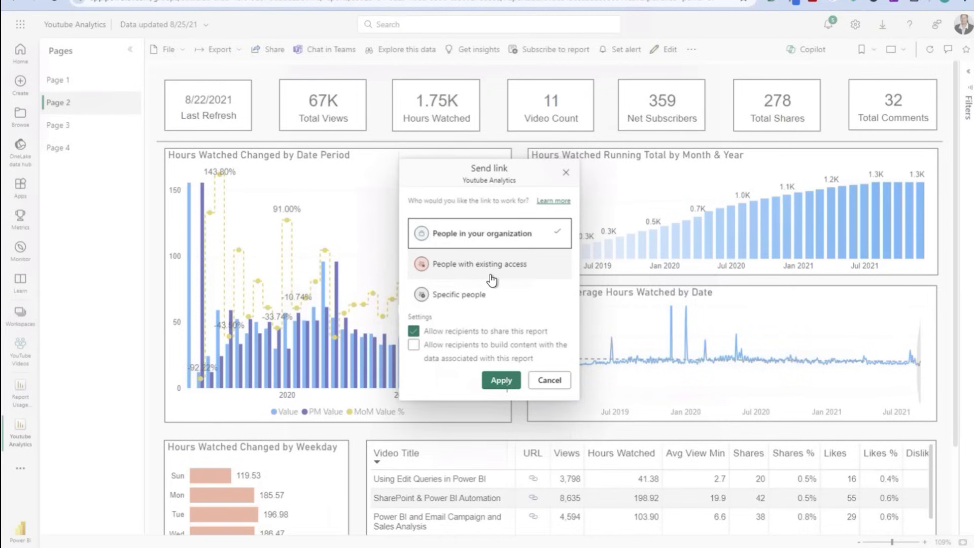
- Cancel the link audience changes, keeping the link for people in your organization
left_click(550, 382)
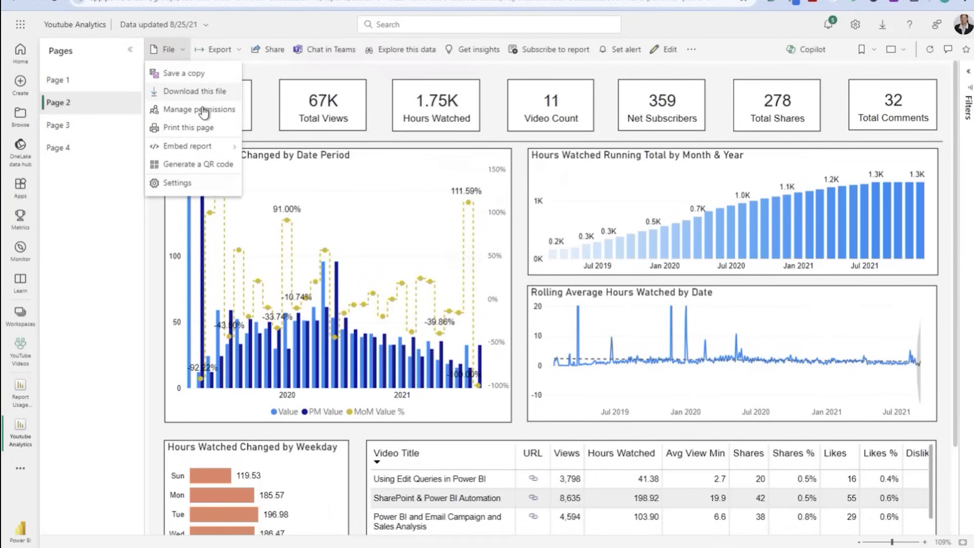
- Locate the Settings entry in the report's File menu
mouse_move(211, 152)
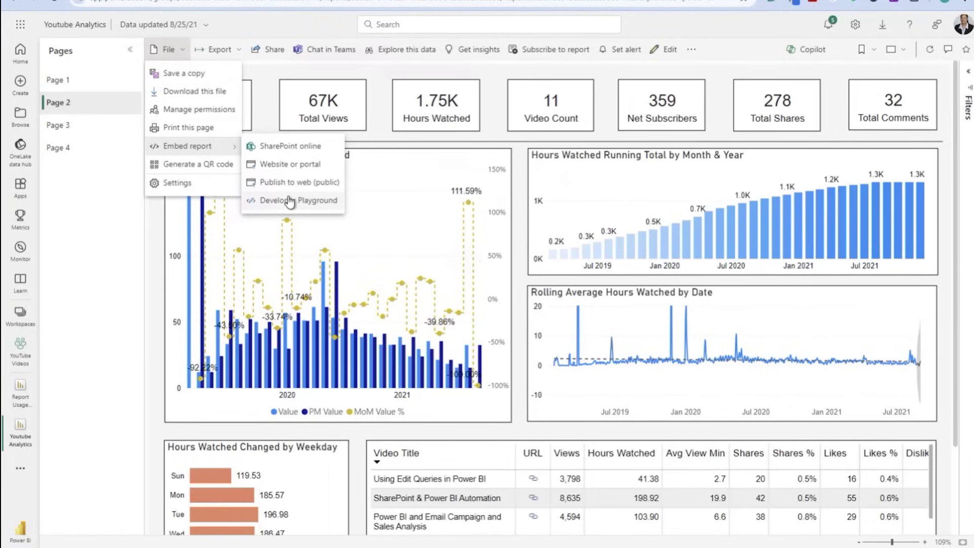
left_click(178, 184)
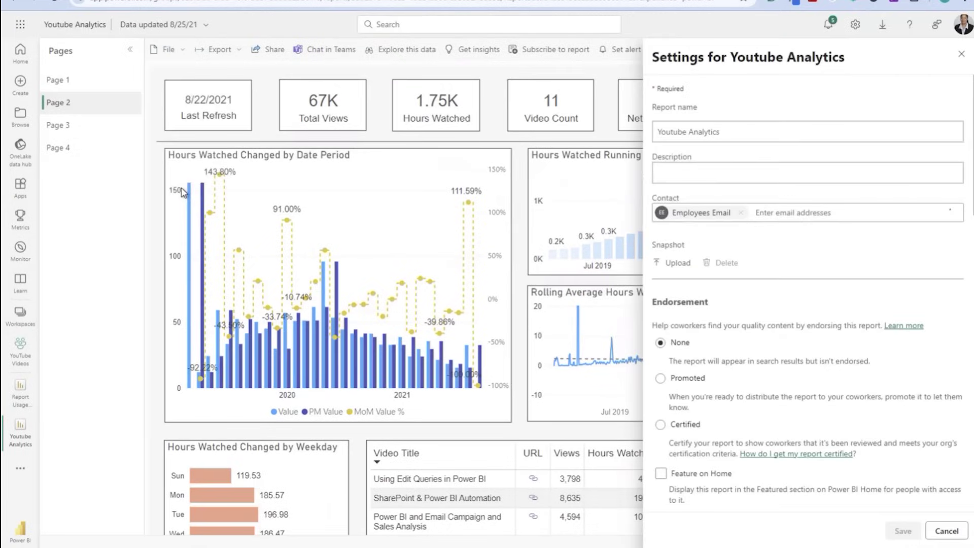
scroll(690, 282, "down", 1)
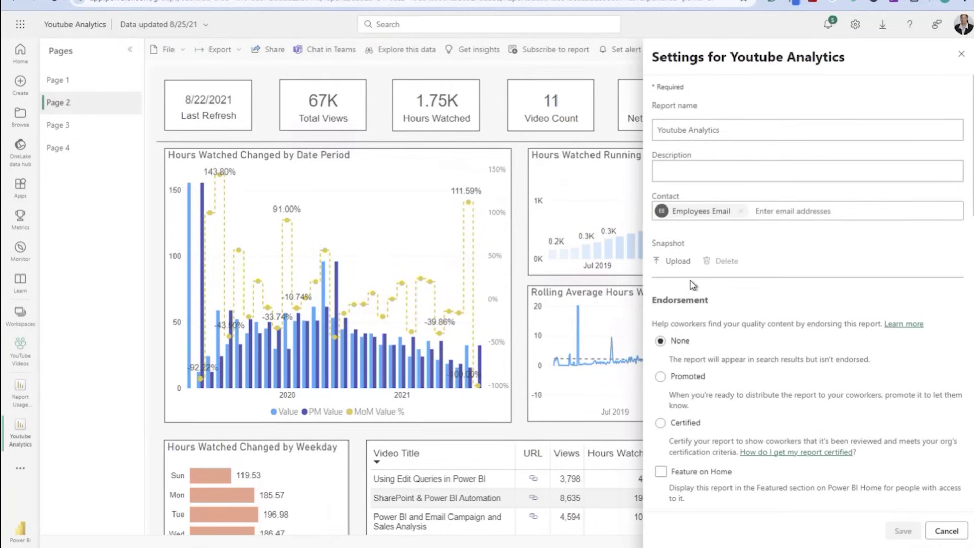
scroll(691, 281, "down", 2)
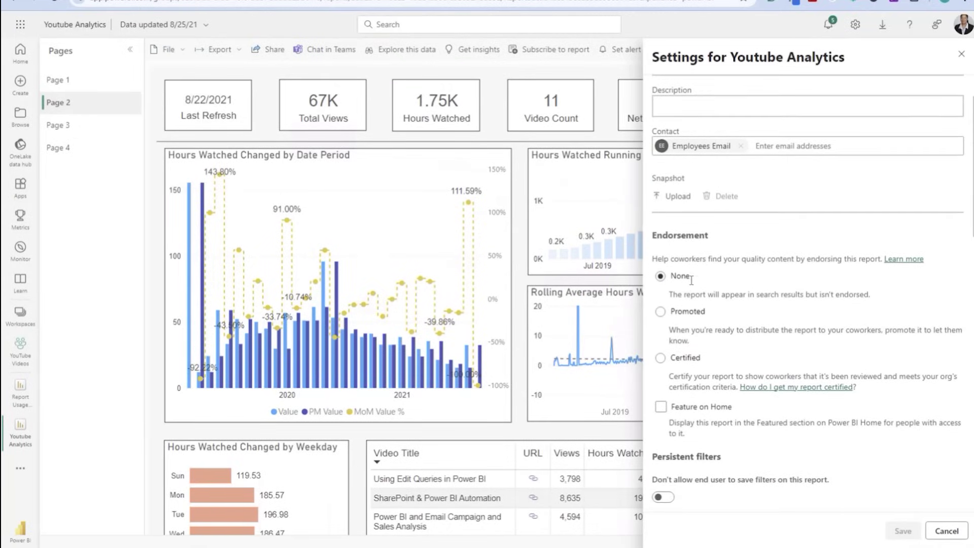
double_click(671, 233)
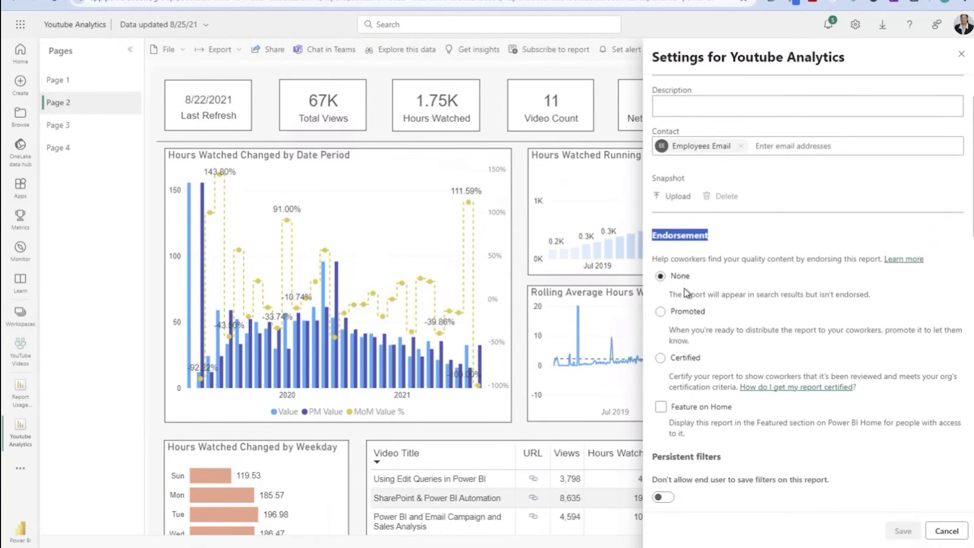
scroll(687, 293, "down", 1)
scroll(685, 289, "down", 1)
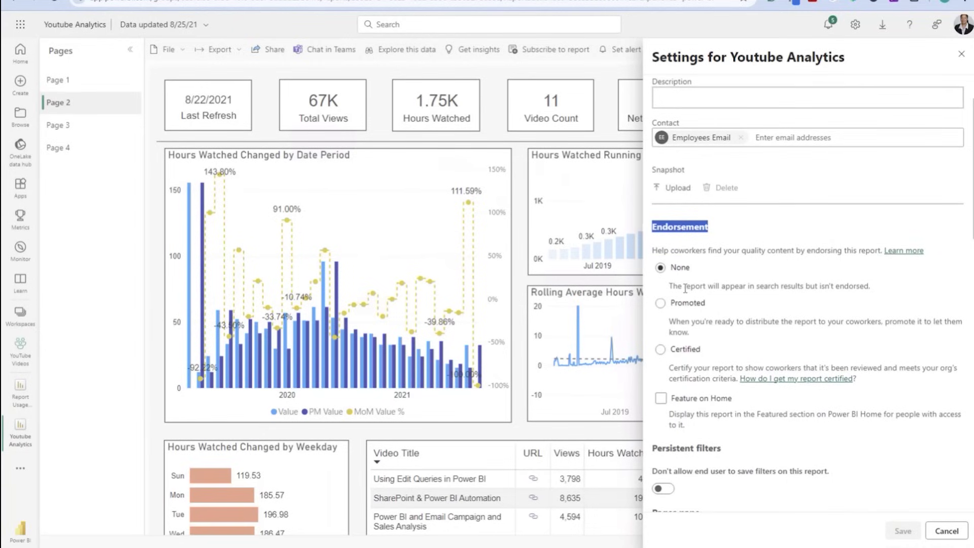
scroll(685, 289, "down", 3)
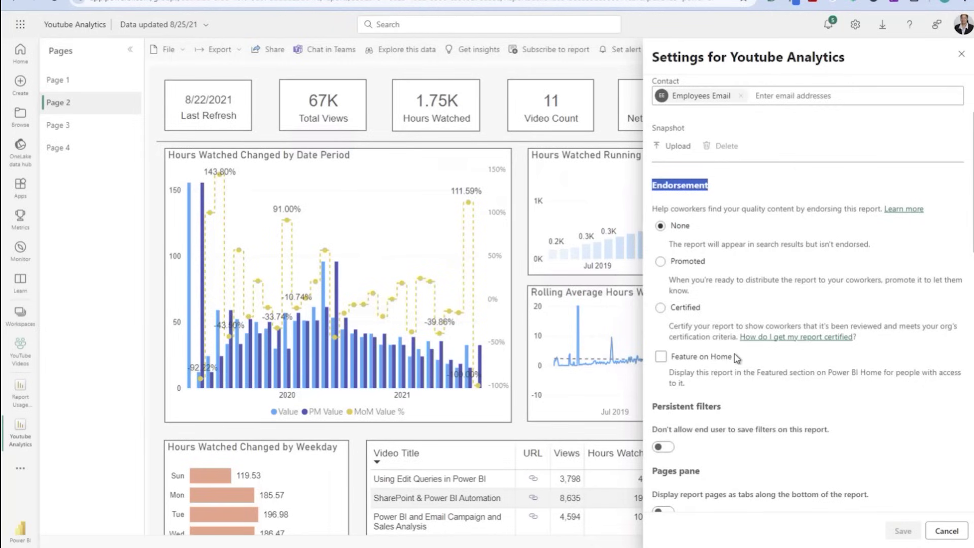
scroll(738, 359, "down", 1)
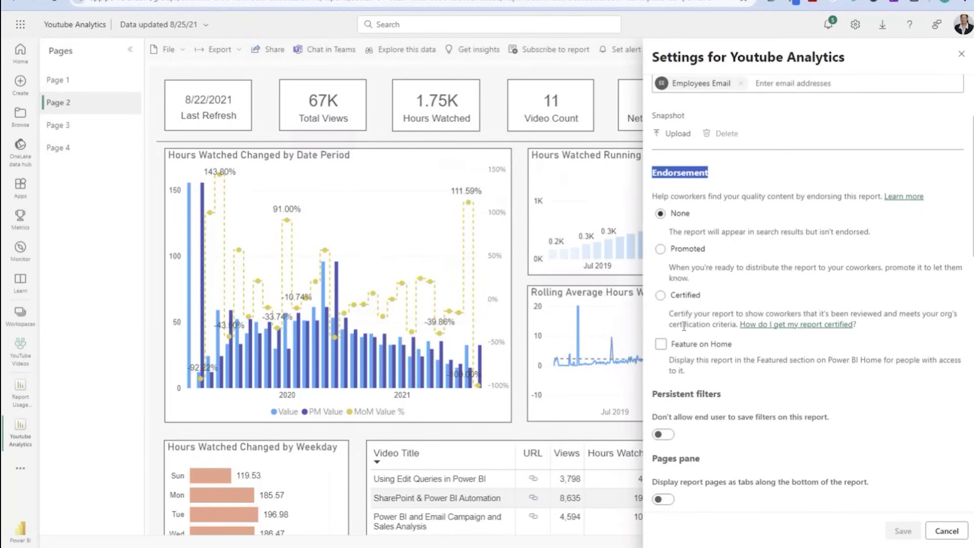
scroll(685, 326, "down", 1)
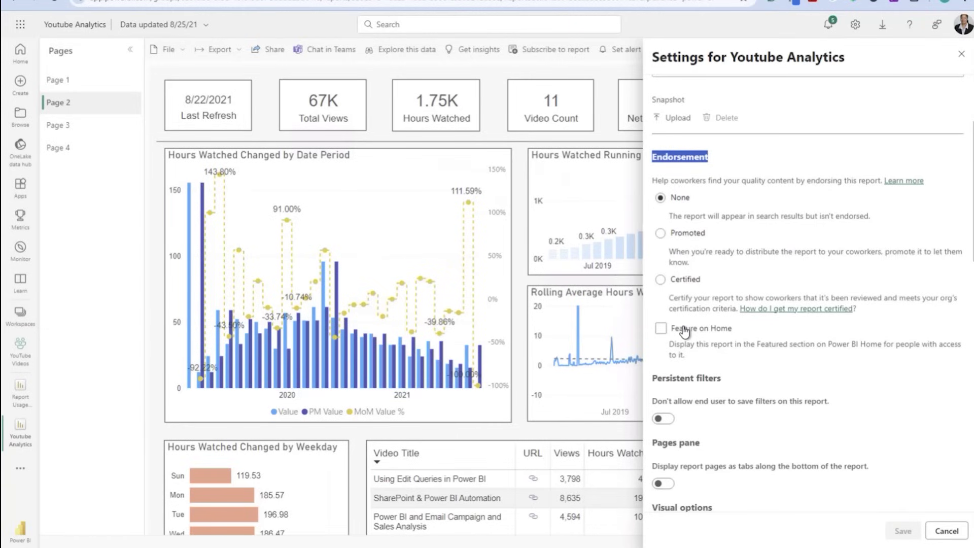
scroll(684, 330, "down", 1)
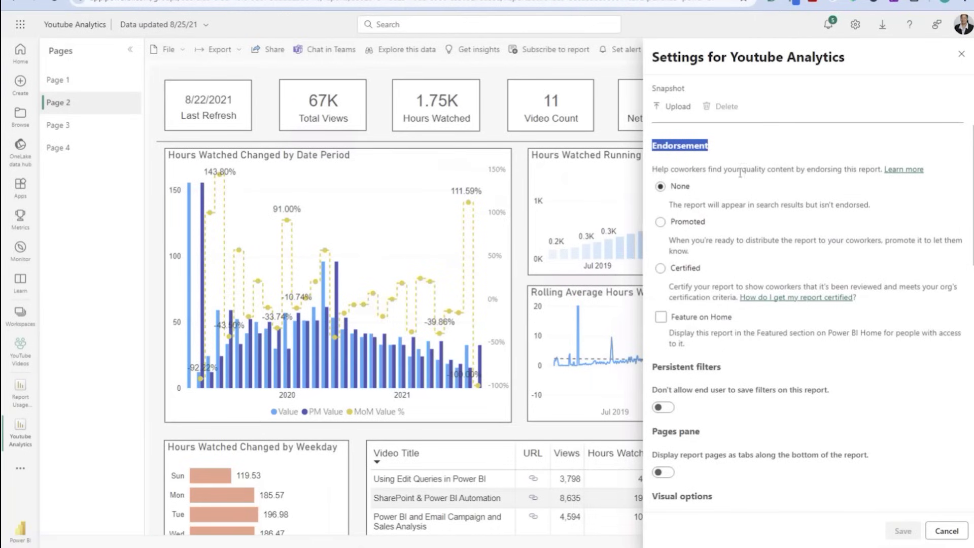
scroll(738, 171, "down", 1)
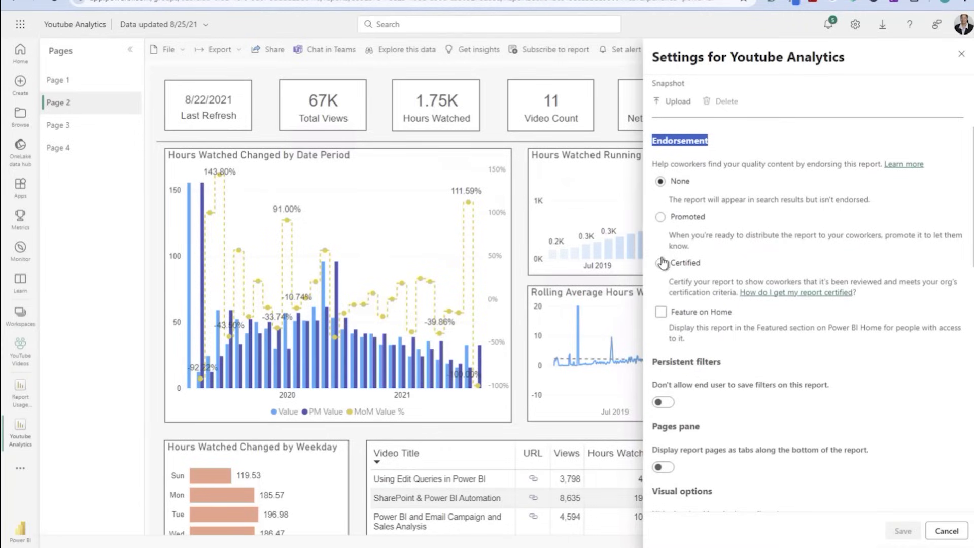
scroll(678, 314, "down", 1)
scroll(678, 313, "down", 2)
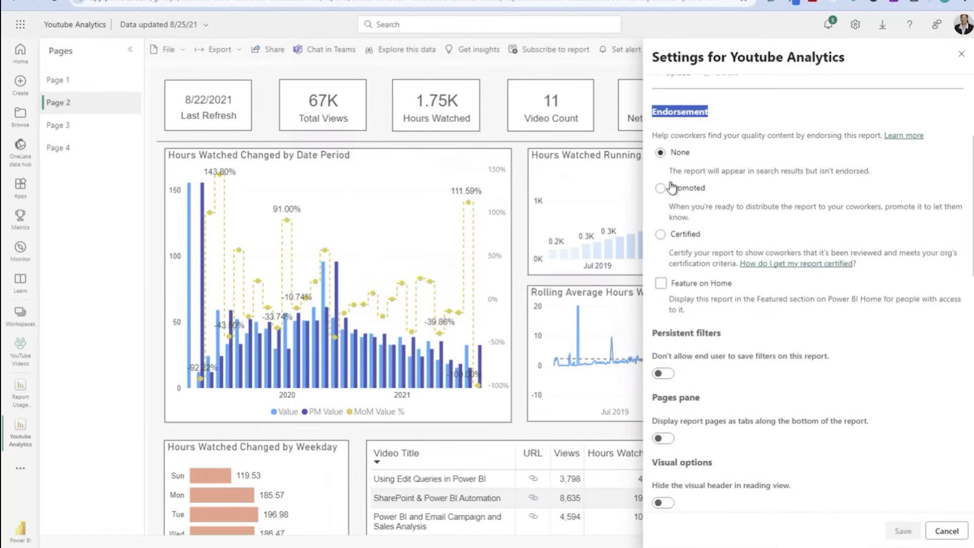
scroll(672, 188, "down", 3)
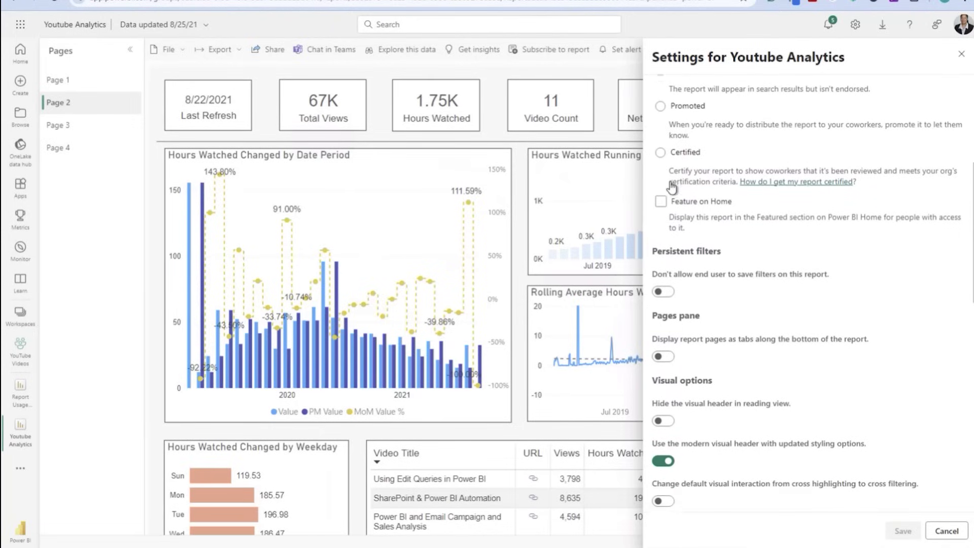
scroll(672, 190, "down", 1)
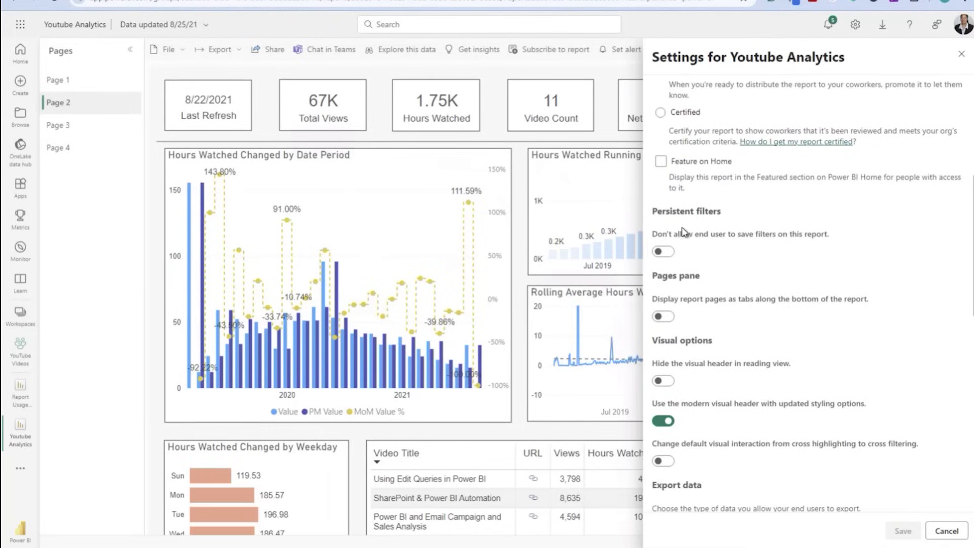
- Trial persistent filters, pages pane, visual header, cross-filtering and filter-pane toggles, then cancel
left_click(665, 252)
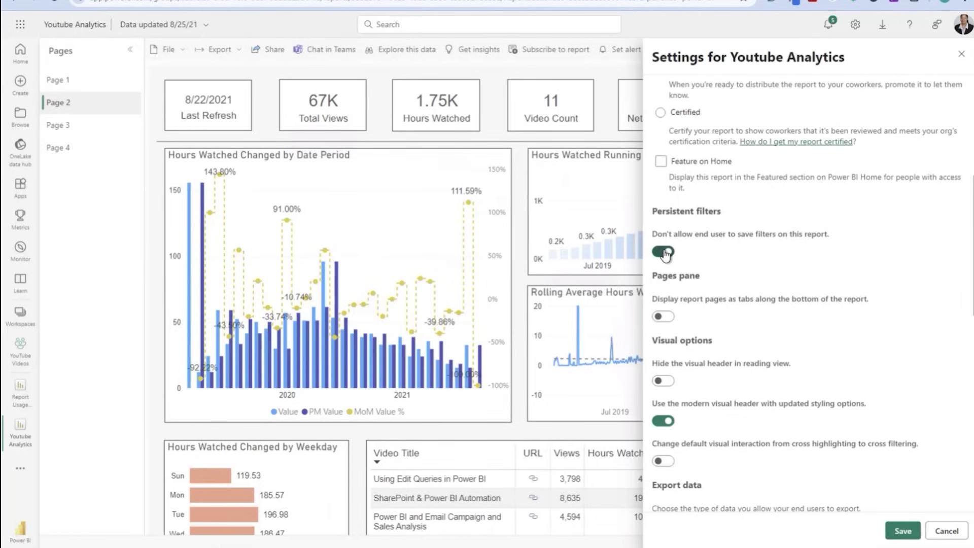
scroll(665, 252, "down", 1)
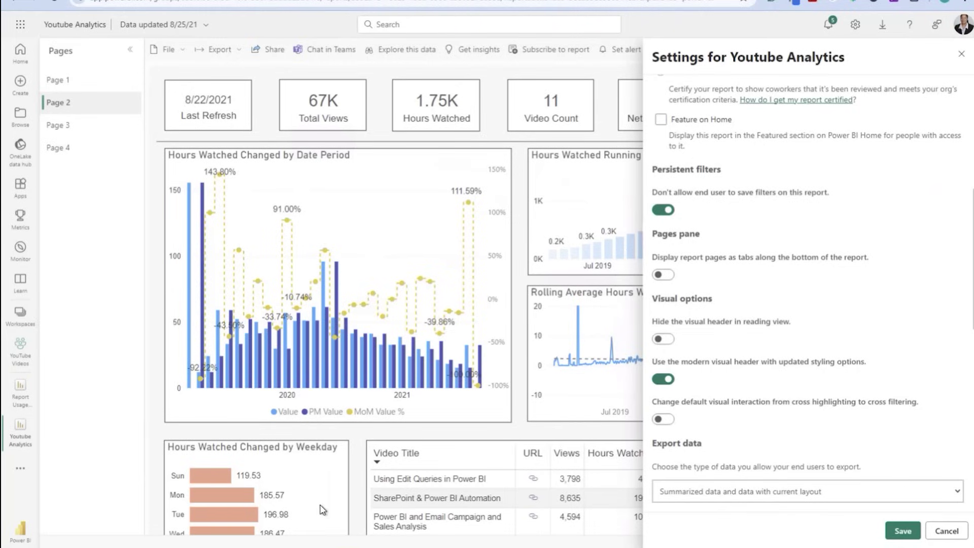
scroll(747, 347, "down", 1)
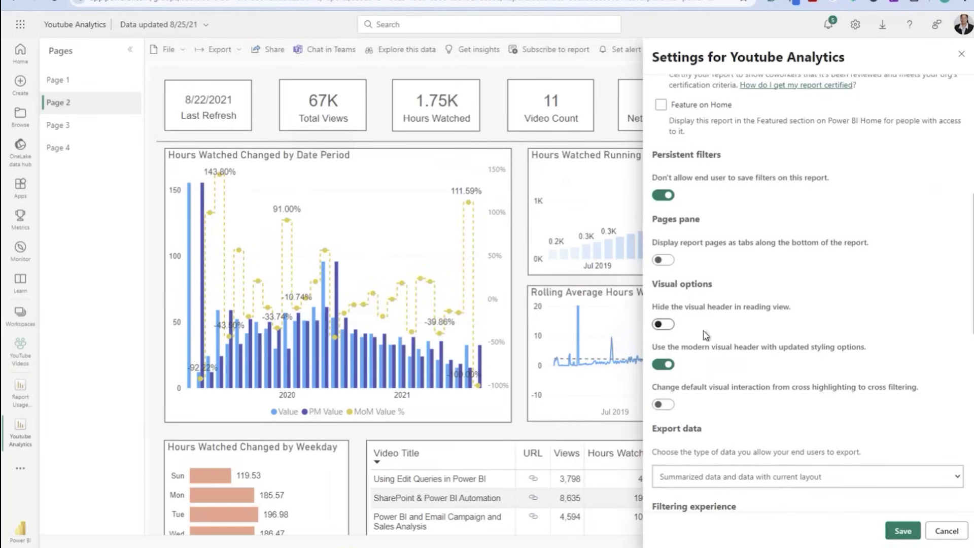
left_click(663, 260)
left_click(663, 326)
scroll(698, 358, "down", 2)
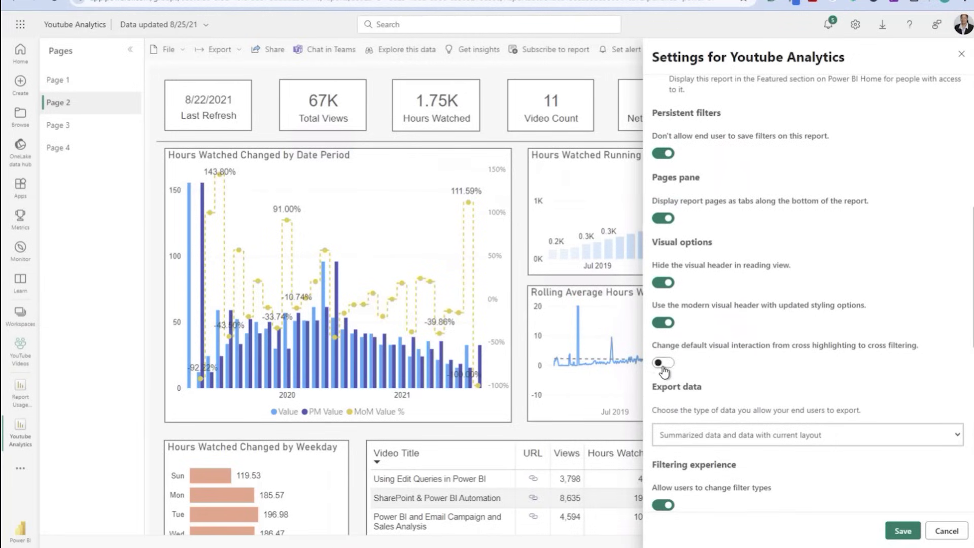
left_click(663, 362)
scroll(665, 378, "down", 3)
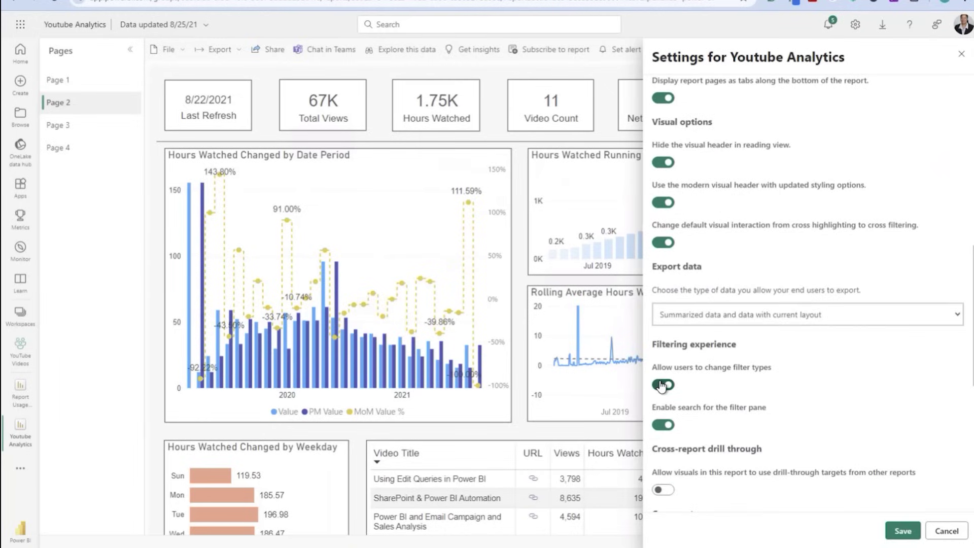
left_click(663, 386)
left_click(665, 425)
scroll(679, 421, "down", 2)
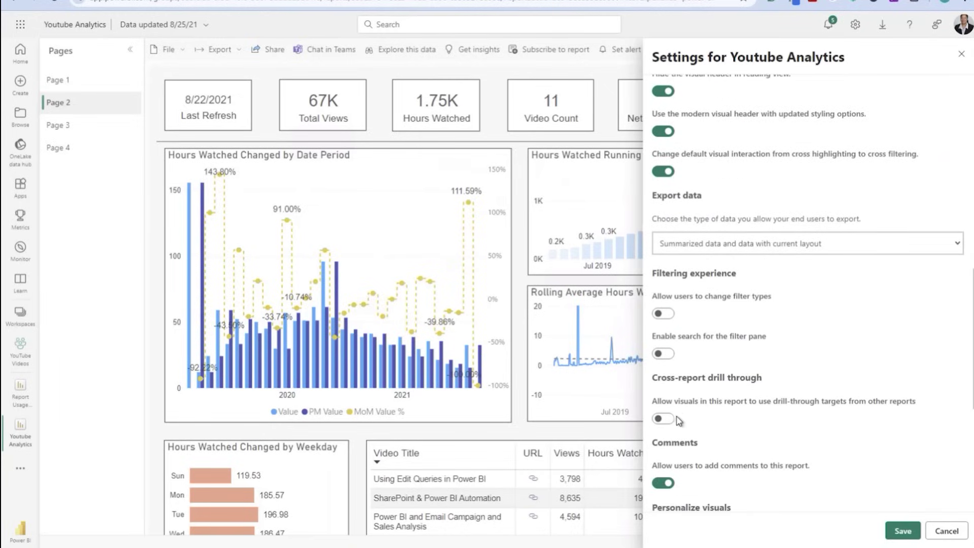
left_click(947, 531)
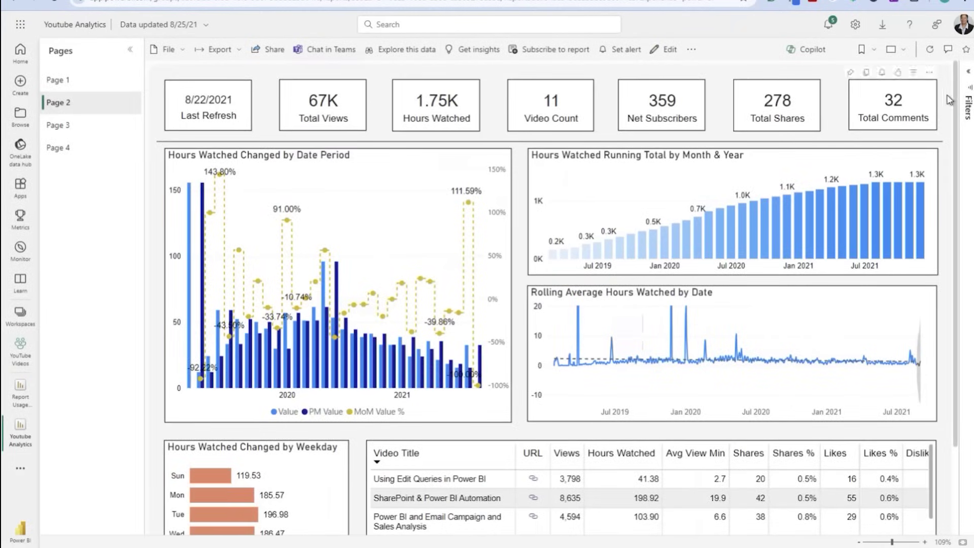
- Expand and collapse the Filters pane, then reopen the report's settings
left_click(970, 76)
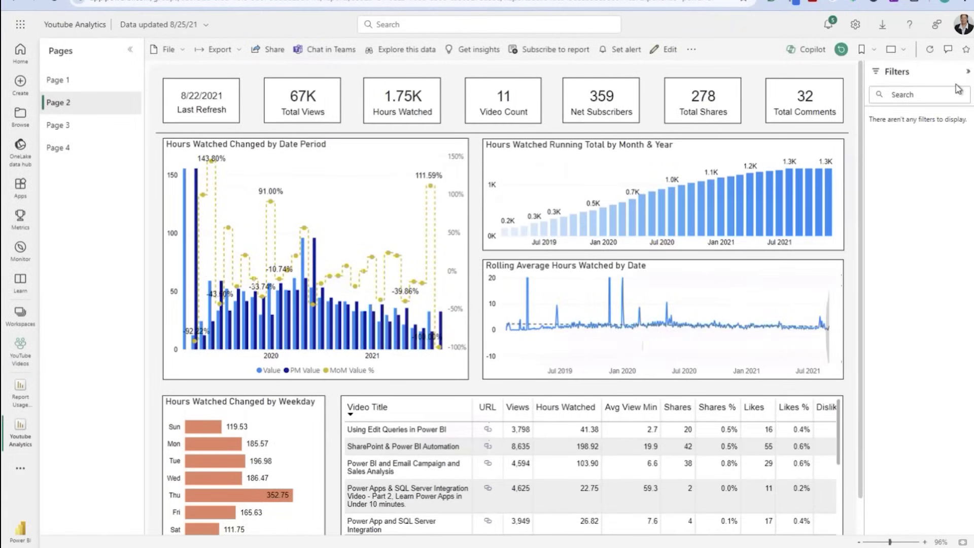
left_click(968, 76)
left_click(167, 49)
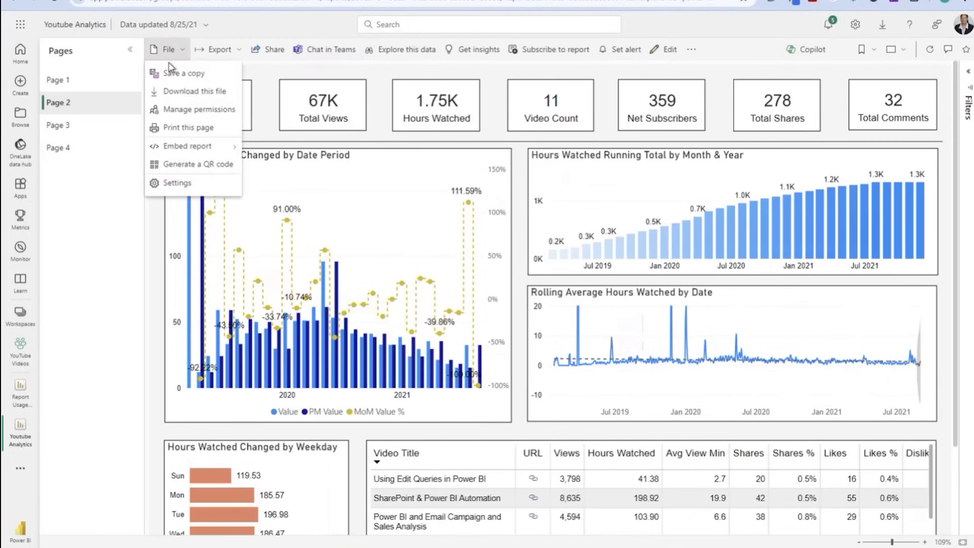
left_click(201, 184)
- Find the Export data setting and open its list of export choices
scroll(751, 303, "down", 8)
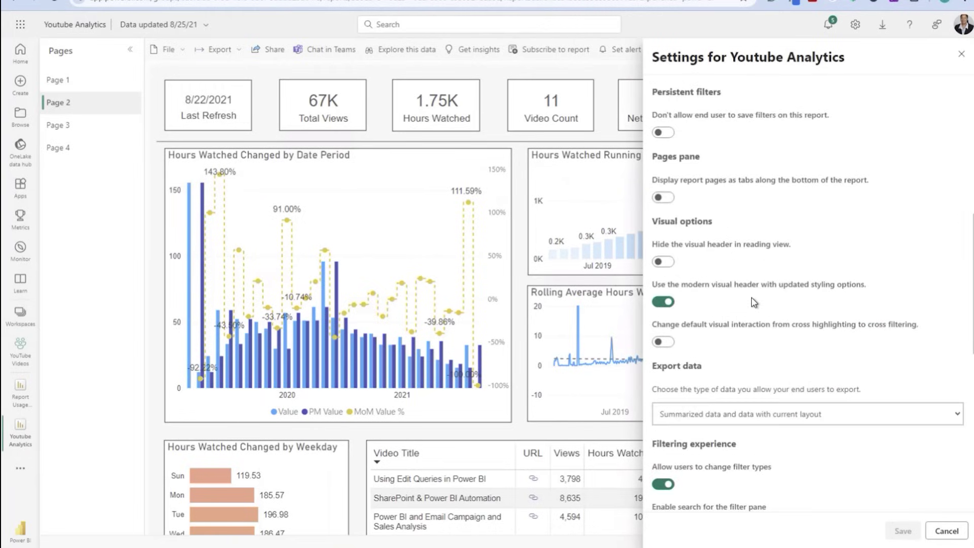
scroll(754, 302, "down", 10)
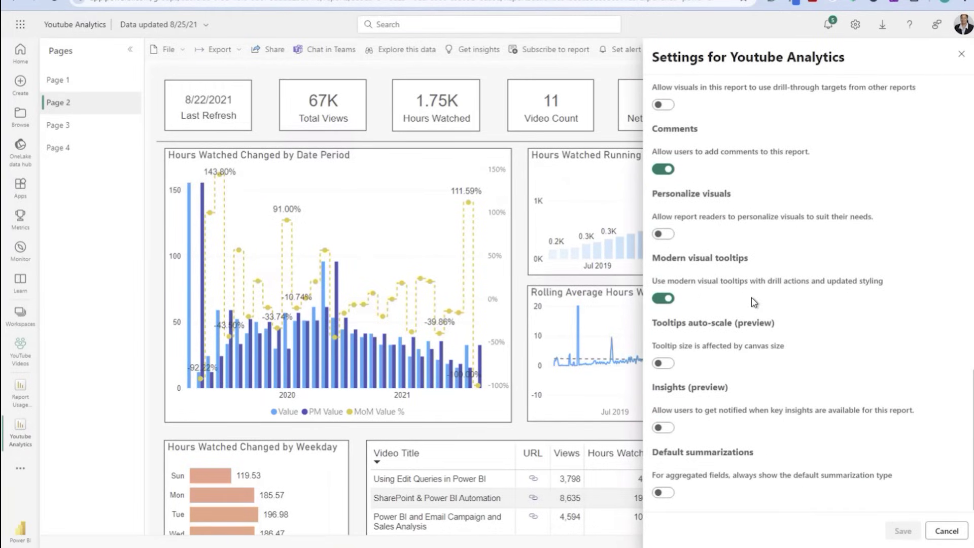
scroll(754, 303, "down", 1)
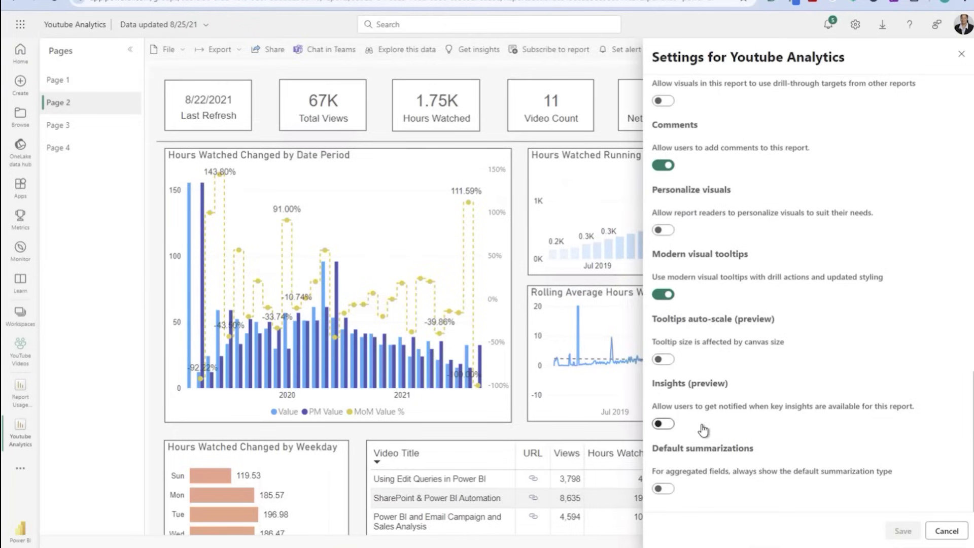
scroll(725, 357, "up", 5)
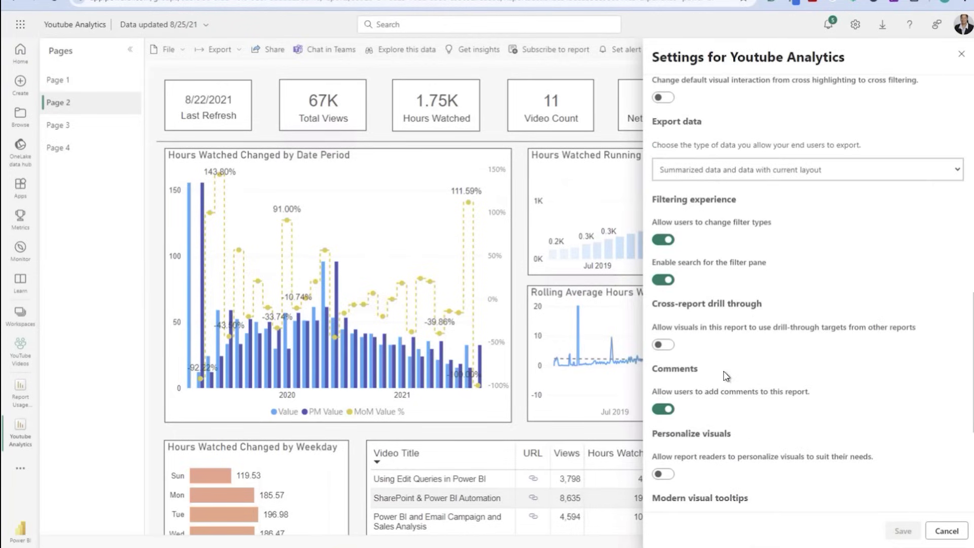
scroll(725, 376, "down", 5)
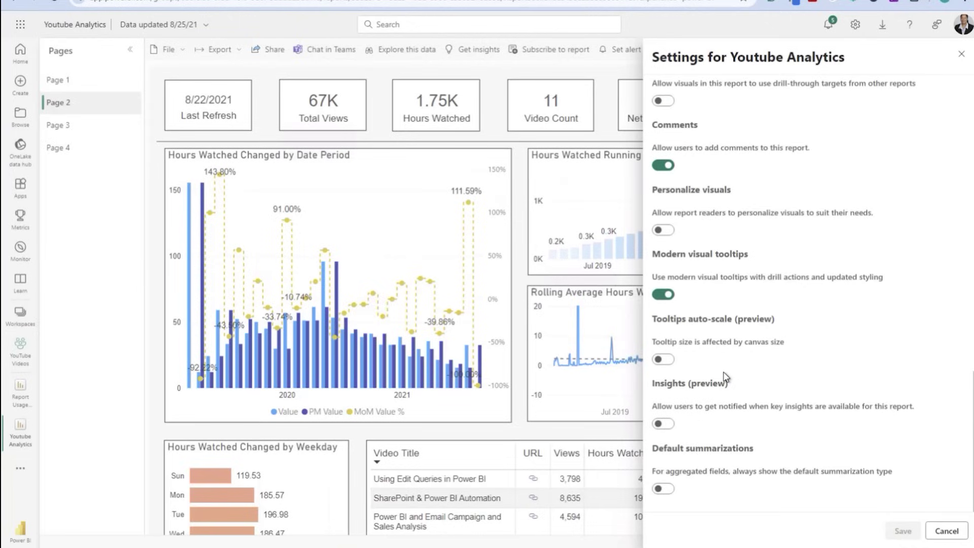
scroll(725, 376, "up", 1)
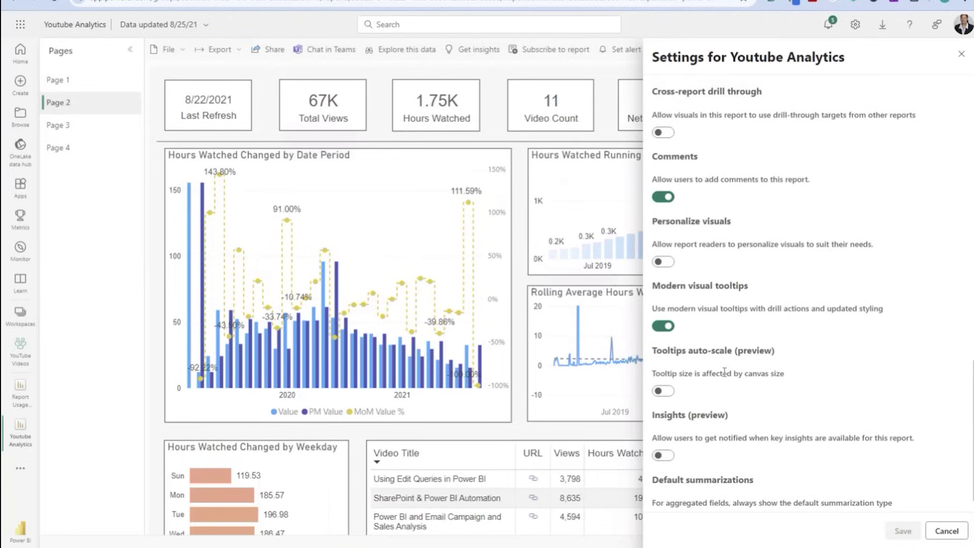
scroll(725, 373, "up", 3)
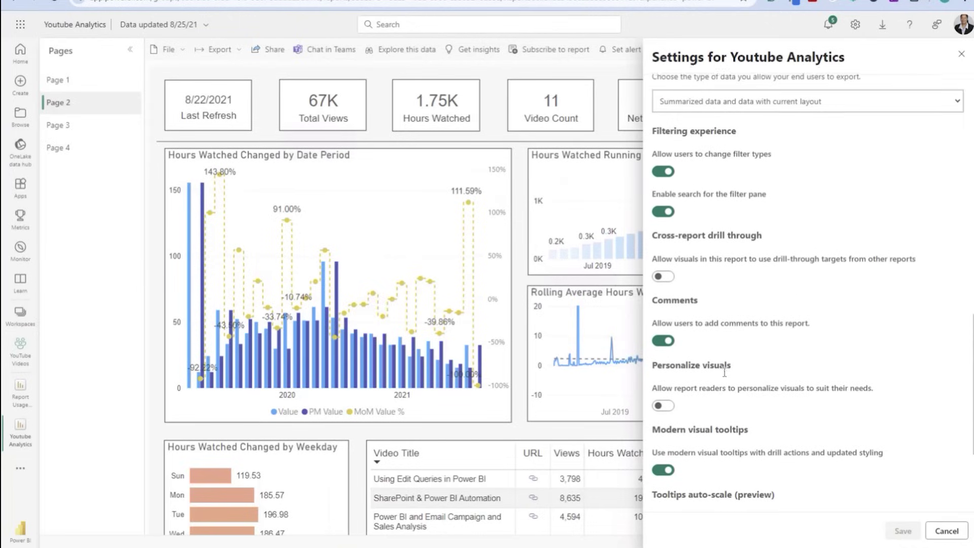
scroll(725, 373, "up", 1)
scroll(863, 127, "up", 2)
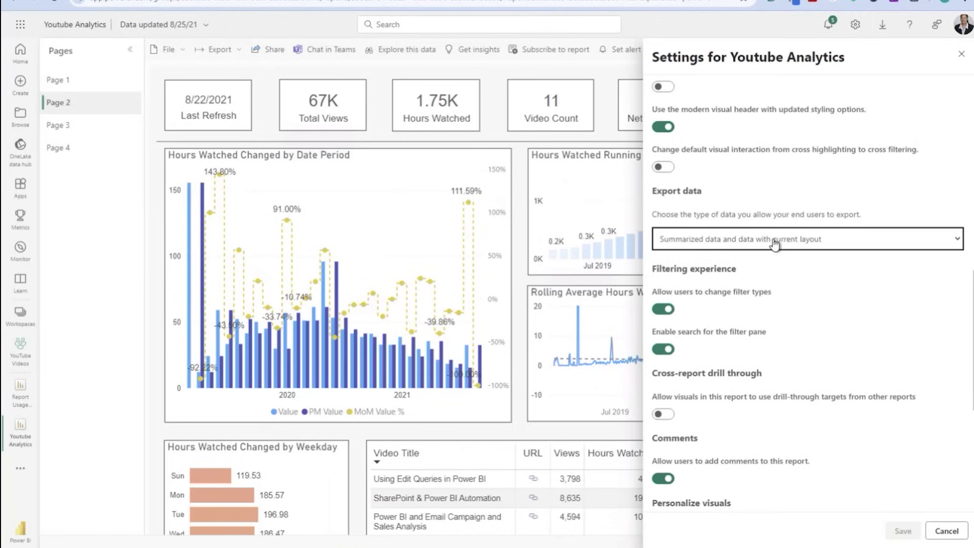
left_click(761, 239)
- Set export data to None, close settings, and check the Hours Watched chart's options
left_click(764, 280)
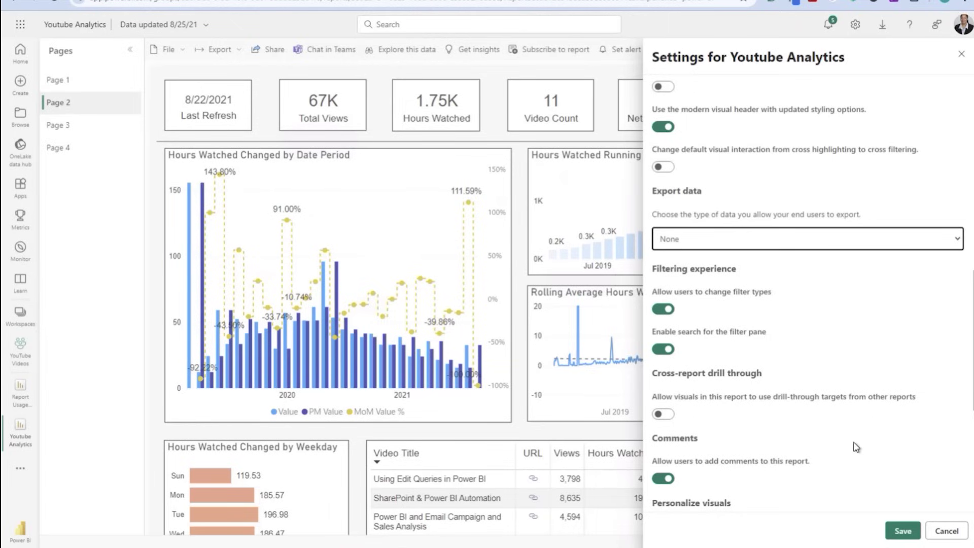
left_click(961, 53)
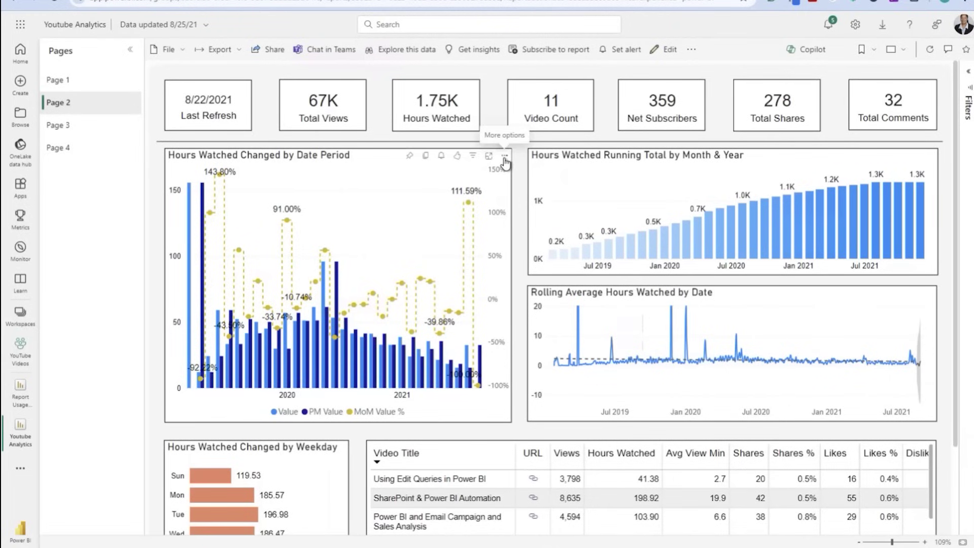
left_click(506, 159)
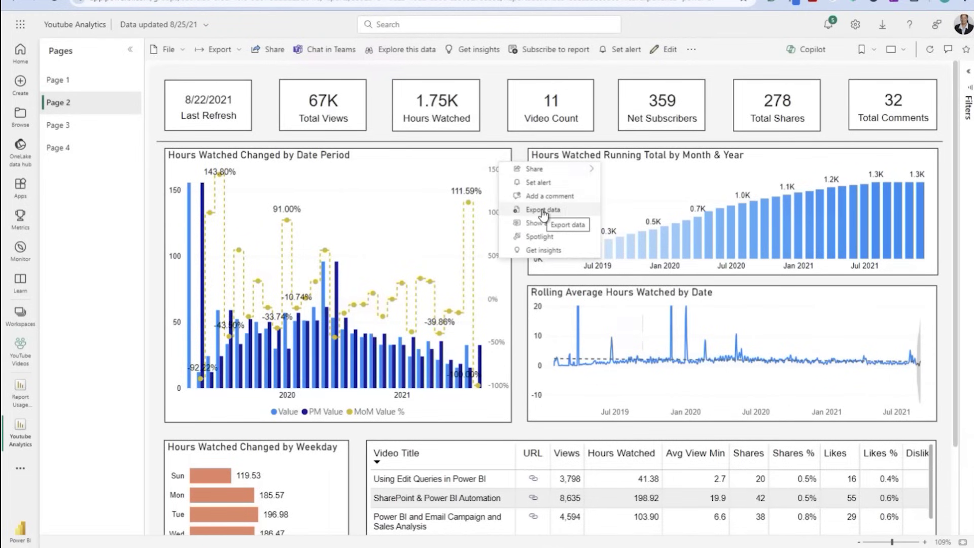
left_click(454, 177)
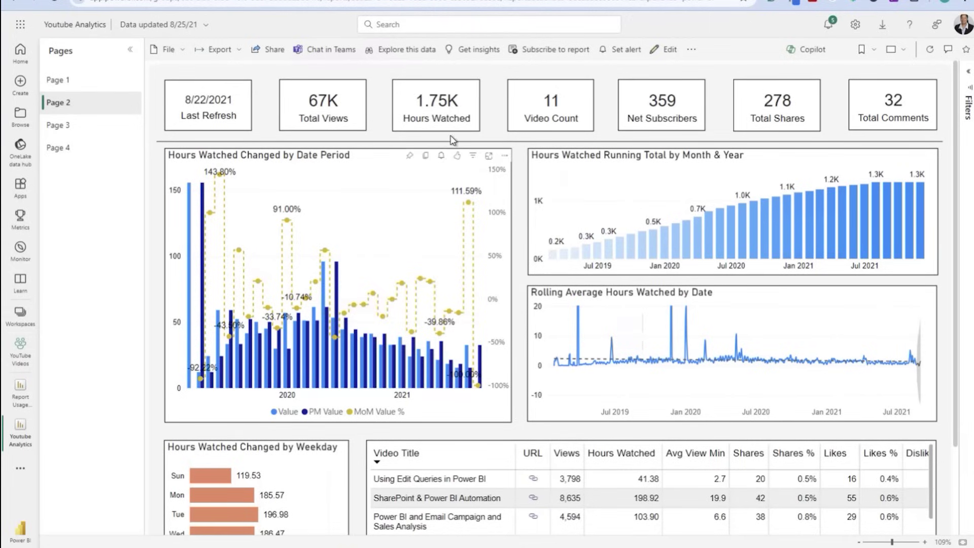
left_click(175, 52)
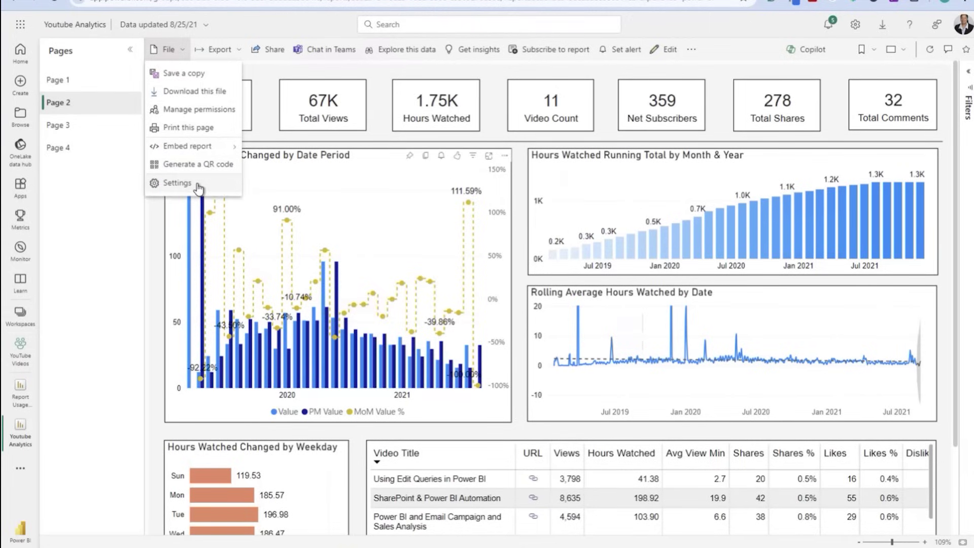
- Explore the data, summing Count of Months since Published by publish_date month
left_click(398, 50)
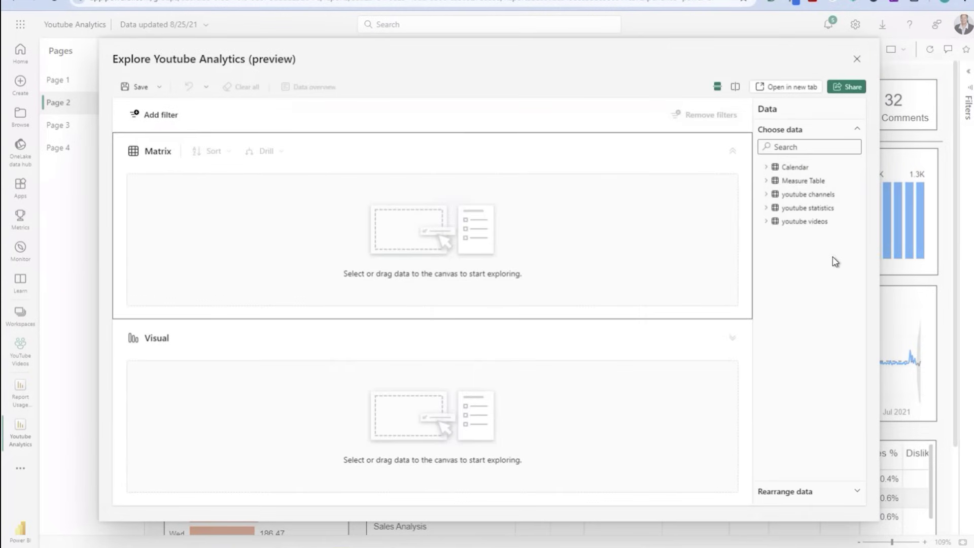
left_click(766, 222)
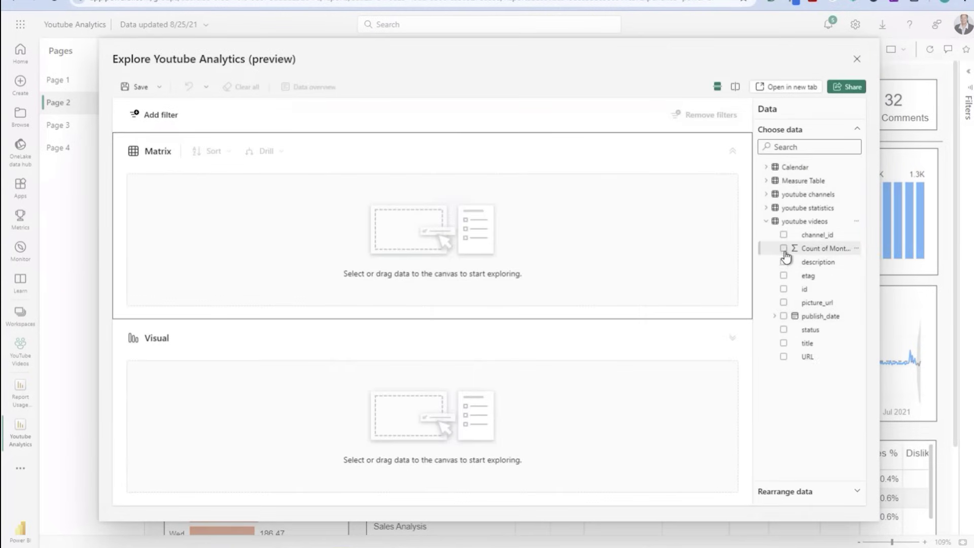
left_click(784, 315)
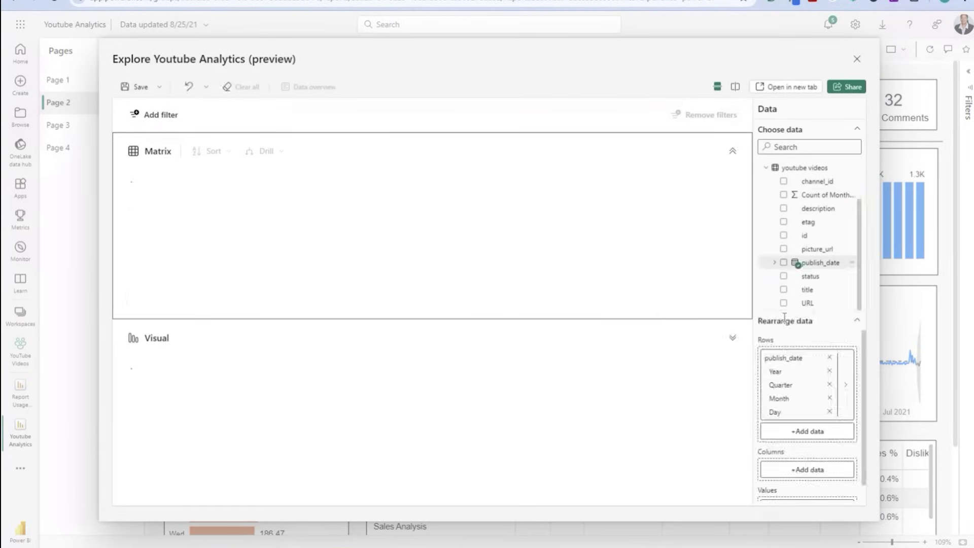
left_click(784, 195)
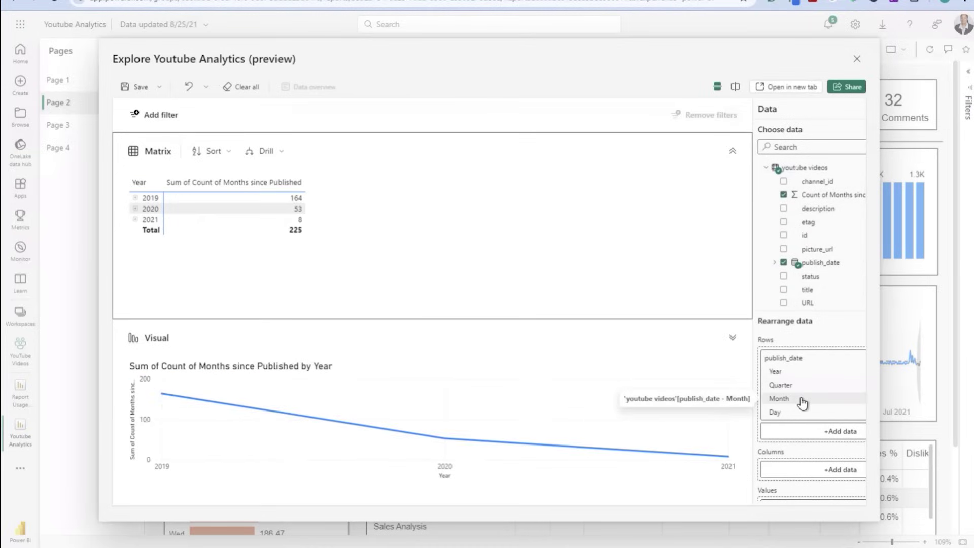
left_click(784, 196)
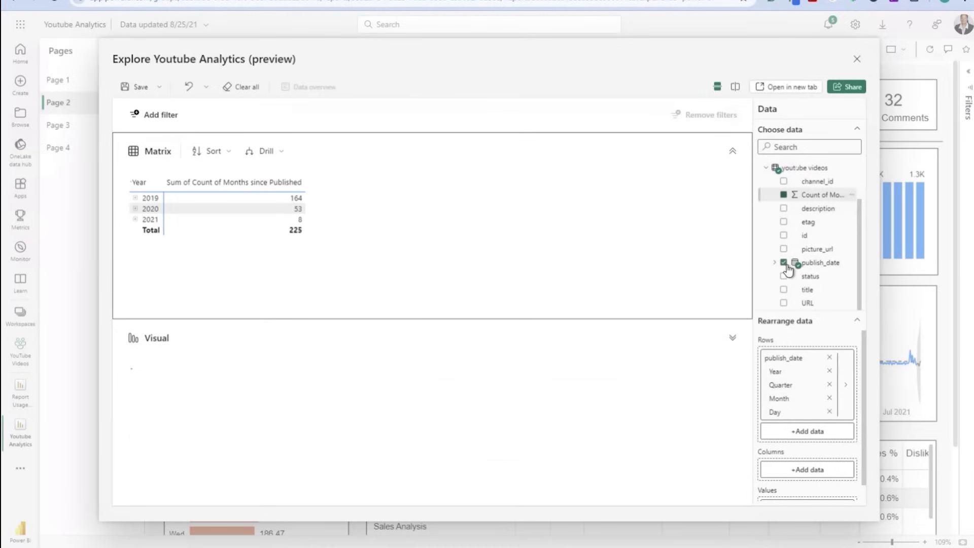
left_click(831, 386)
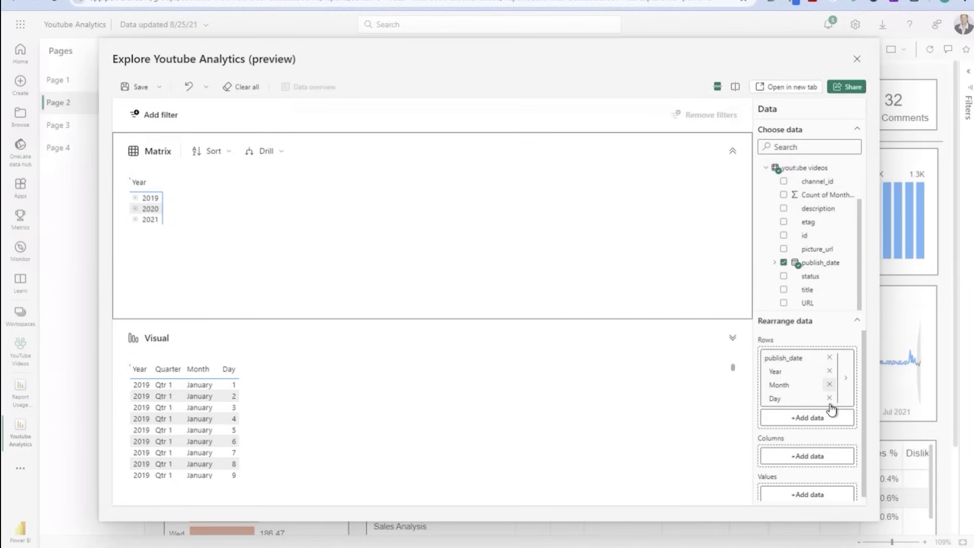
left_click(830, 398)
left_click(835, 372)
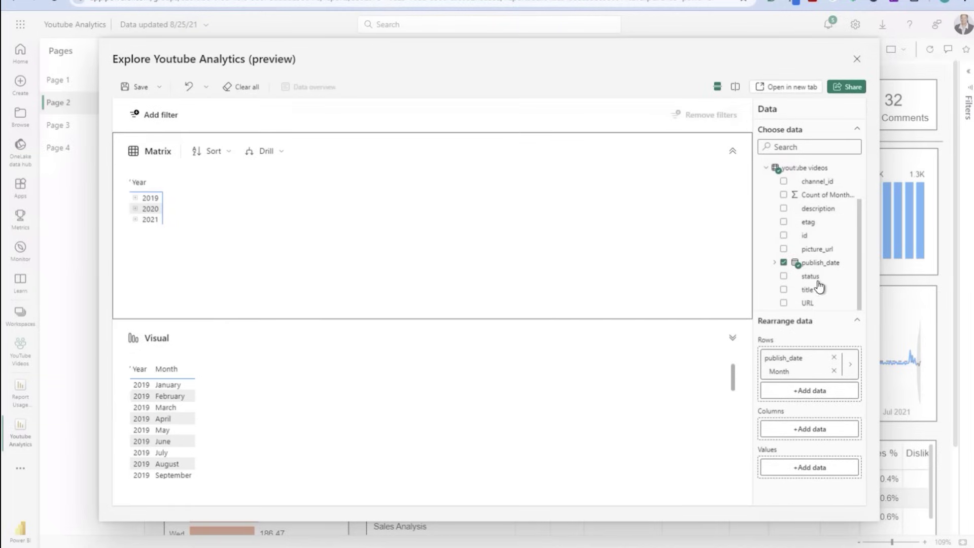
left_click(785, 195)
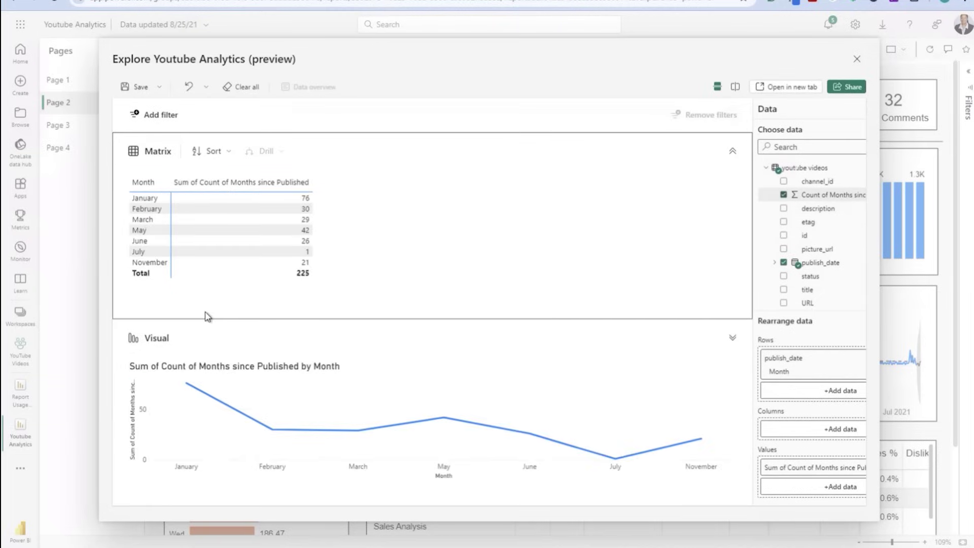
- Turn the visual into a donut chart and break values down by video title
left_click(136, 340)
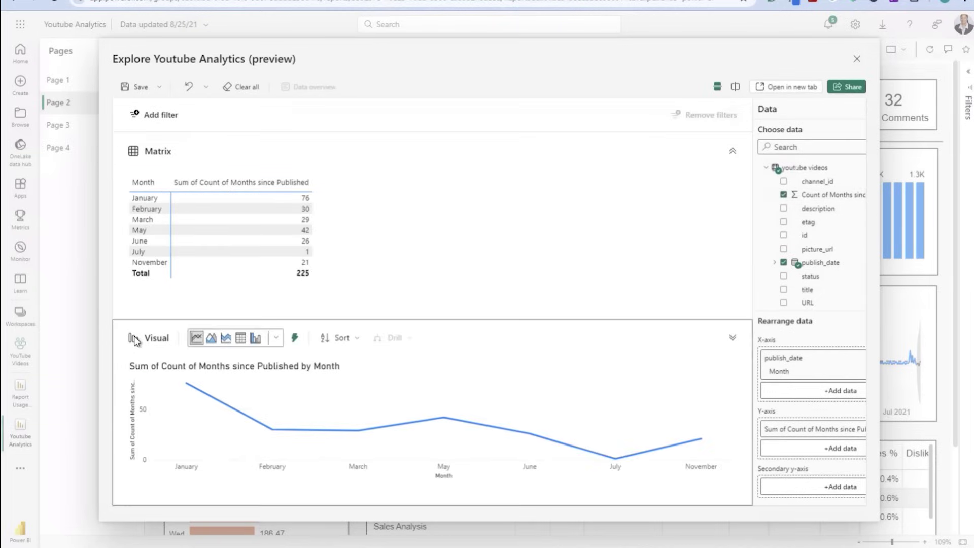
left_click(276, 338)
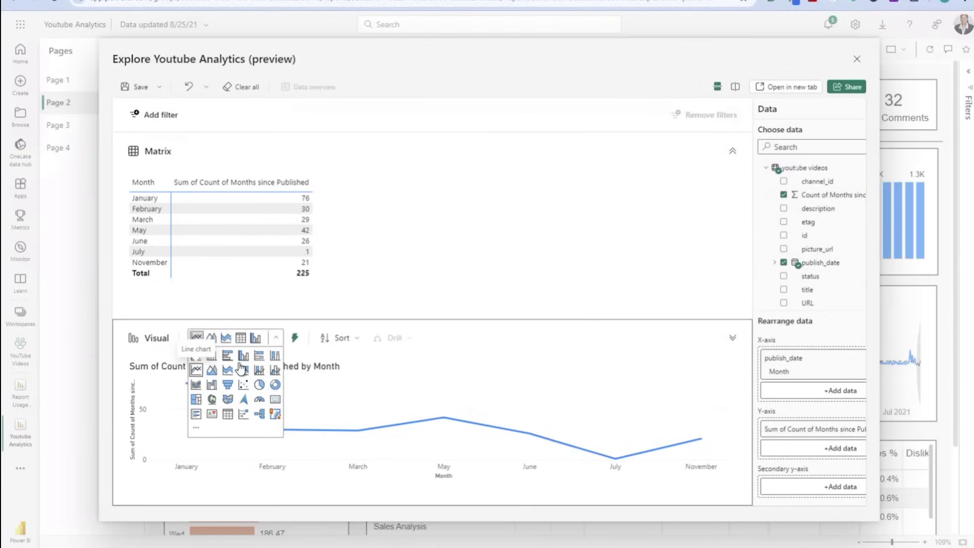
left_click(275, 386)
left_click(416, 287)
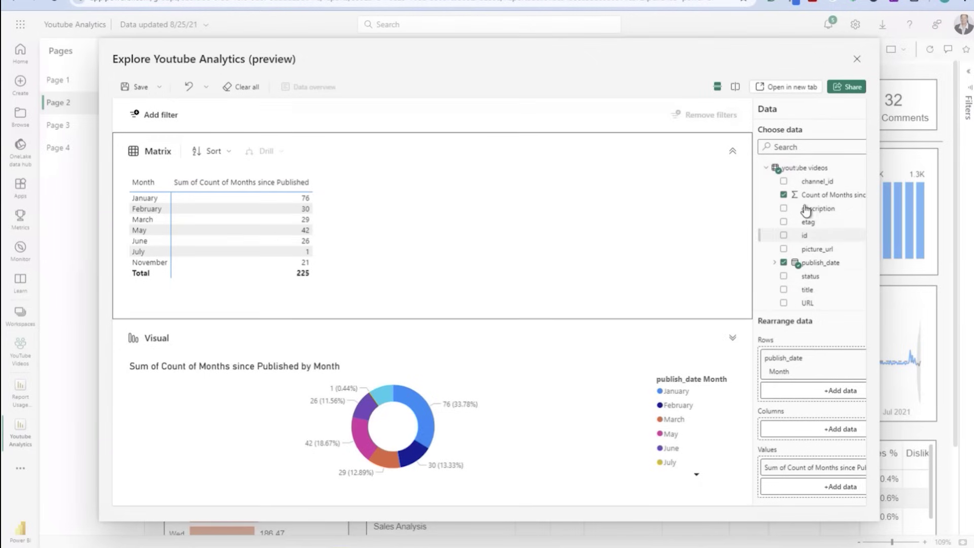
left_click(784, 290)
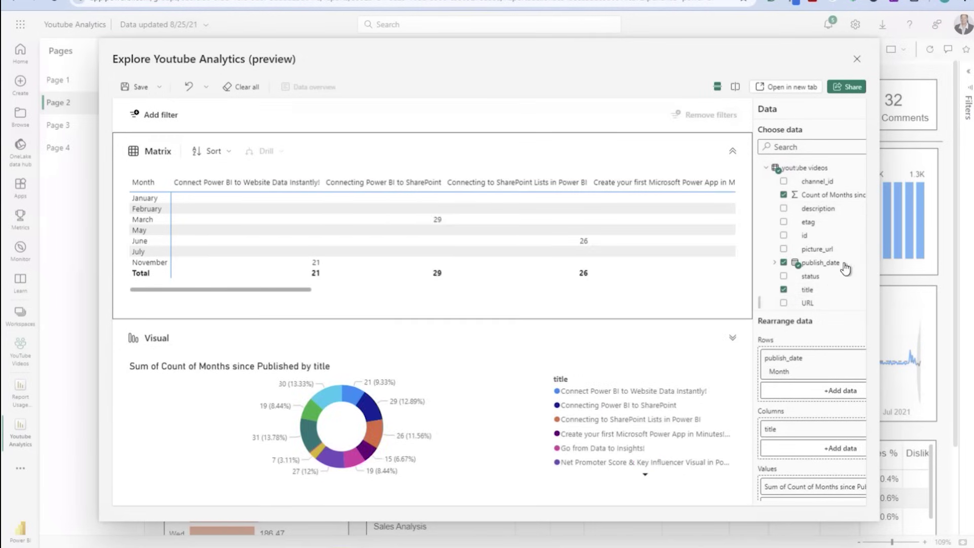
left_click(784, 262)
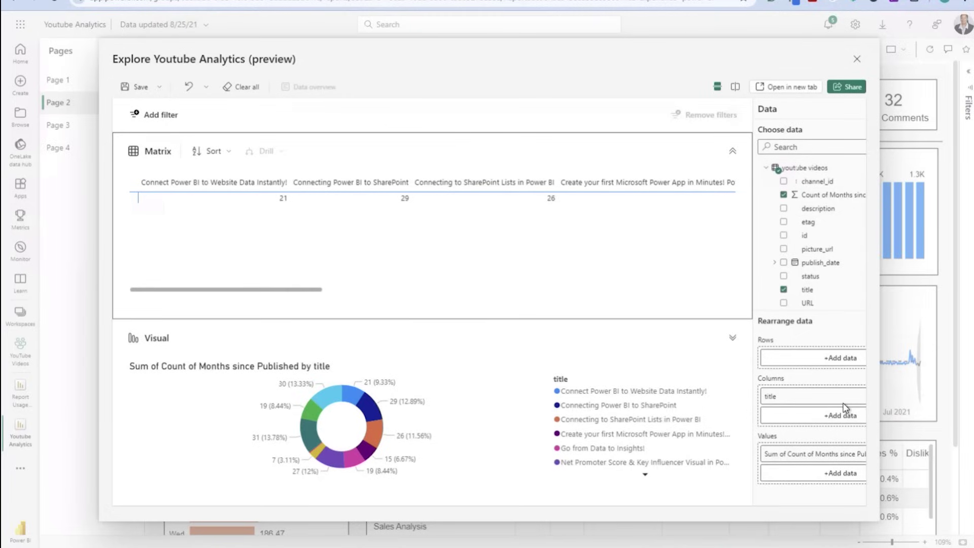
- Lay the matrix and visual side by side, then clear all fields
left_click(649, 327)
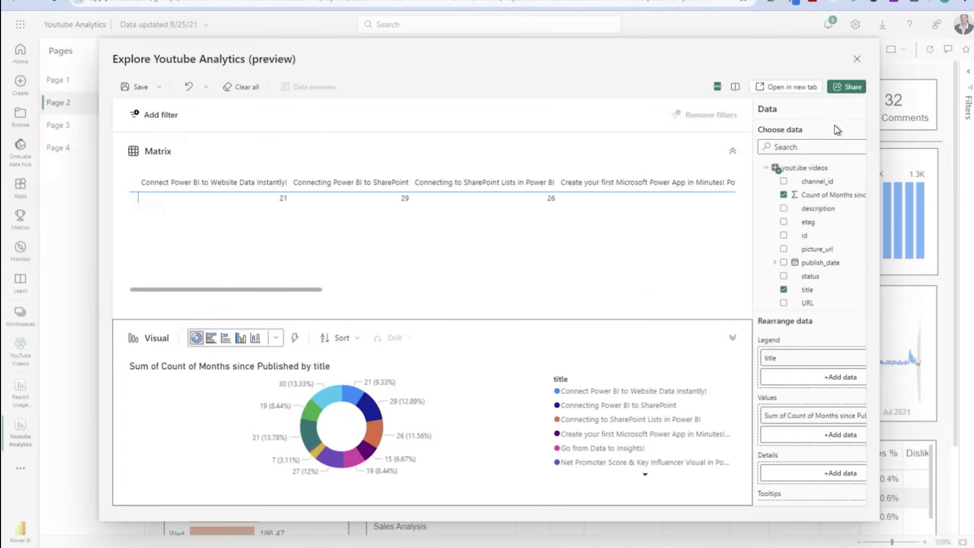
left_click(735, 88)
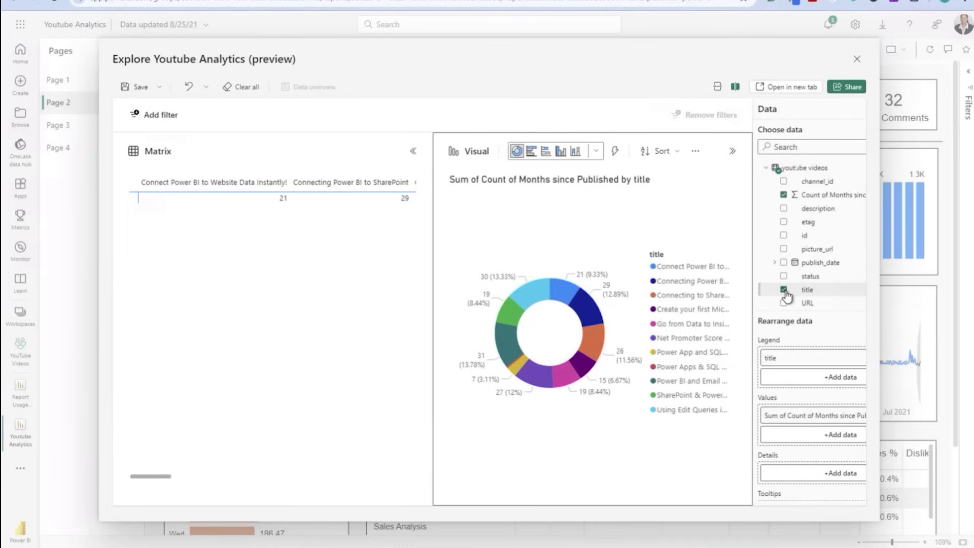
left_click(810, 420)
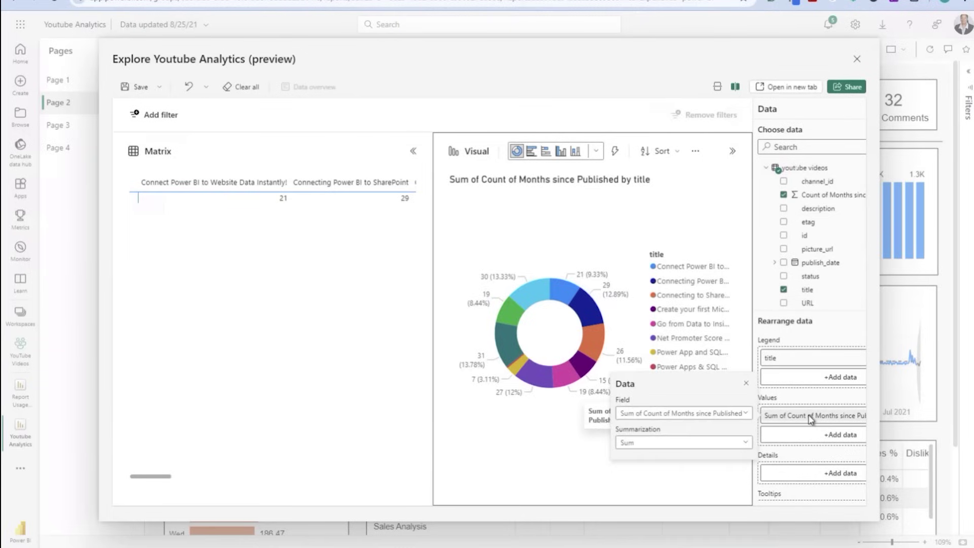
left_click(787, 200)
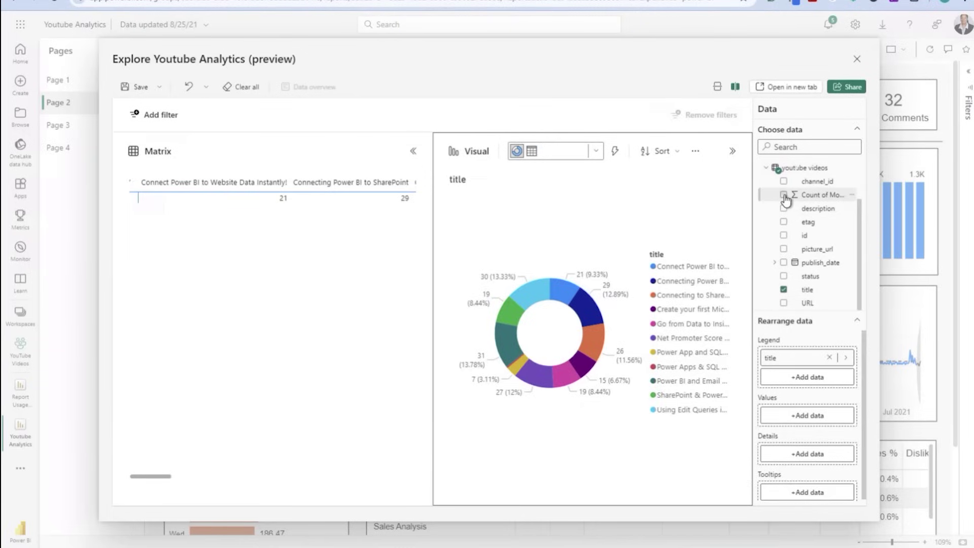
left_click(784, 290)
left_click(784, 290)
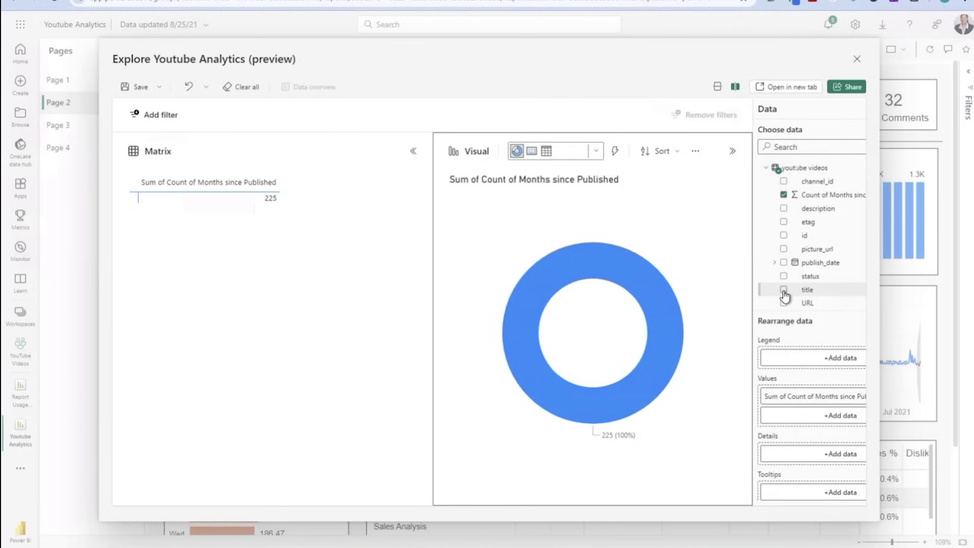
left_click(784, 290)
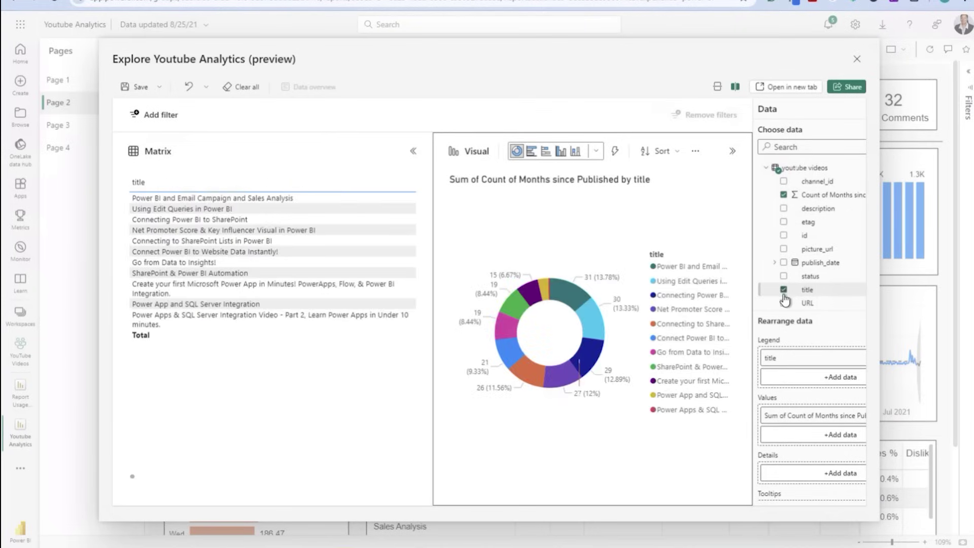
left_click(784, 290)
left_click(784, 196)
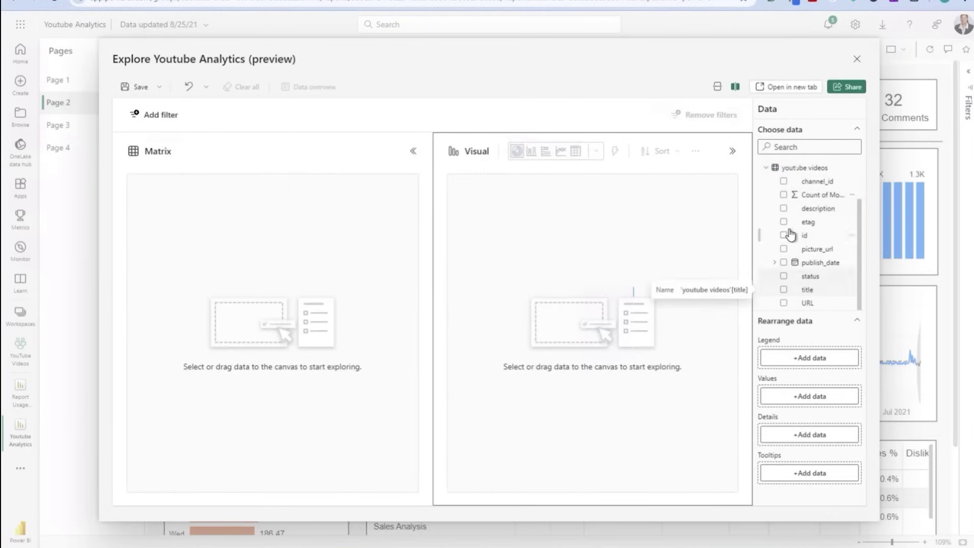
- Add video titles to the exploration as a count in Values
left_click(784, 289)
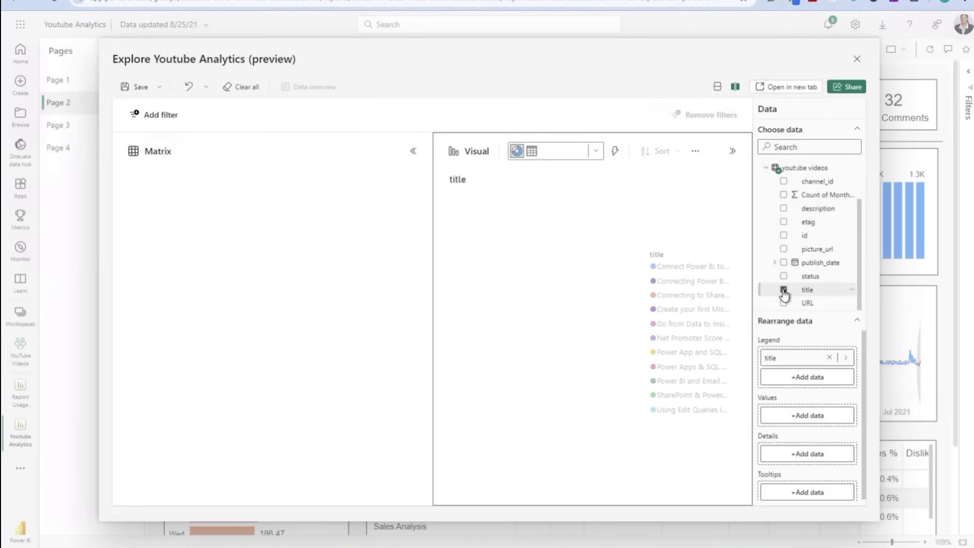
left_click_drag(810, 358, 808, 417)
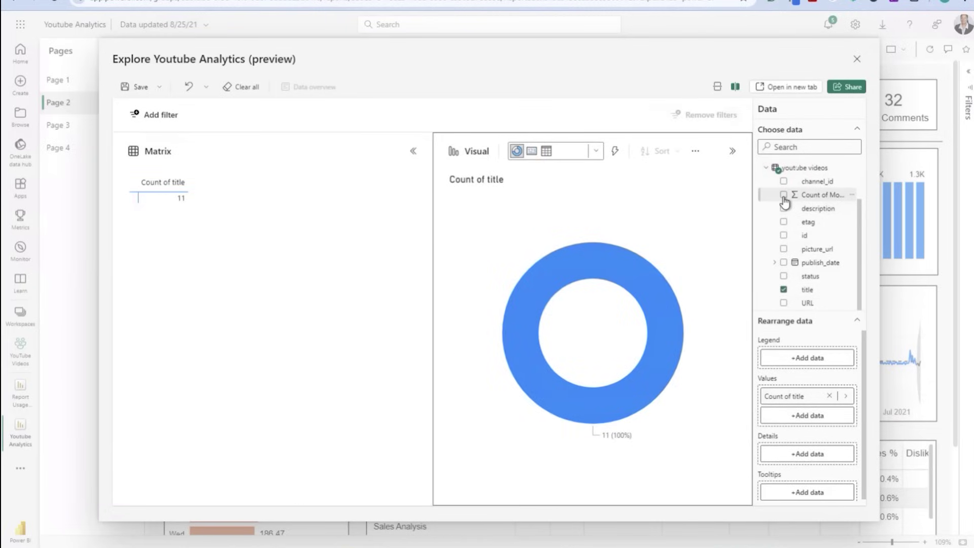
left_click(784, 195)
left_click(784, 195)
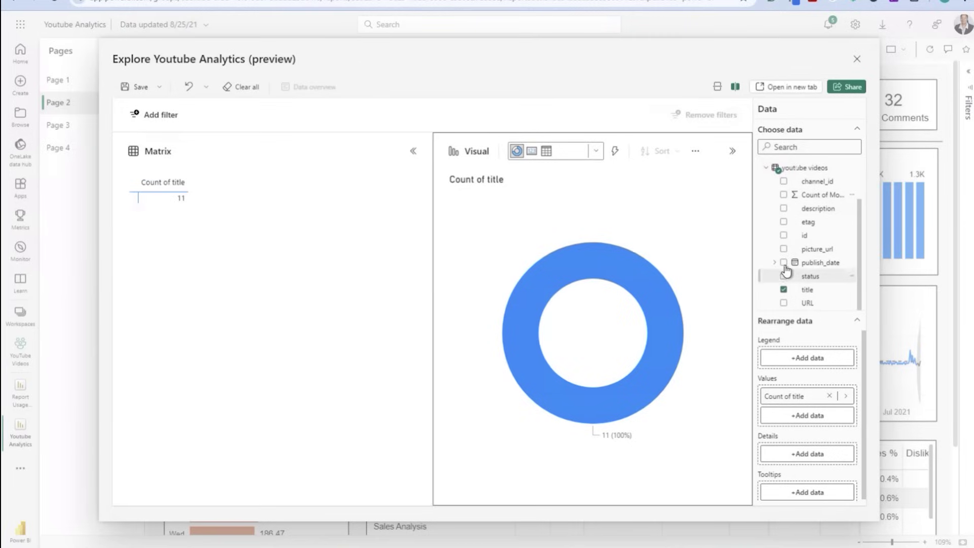
- Break the title count down by publish month only, then close the exploration choosing Don't save
left_click(784, 263)
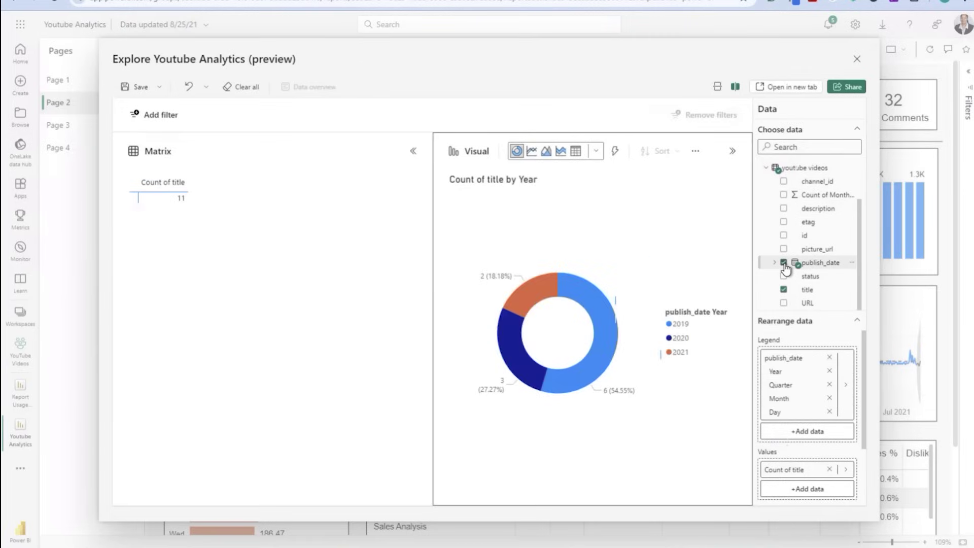
left_click(830, 372)
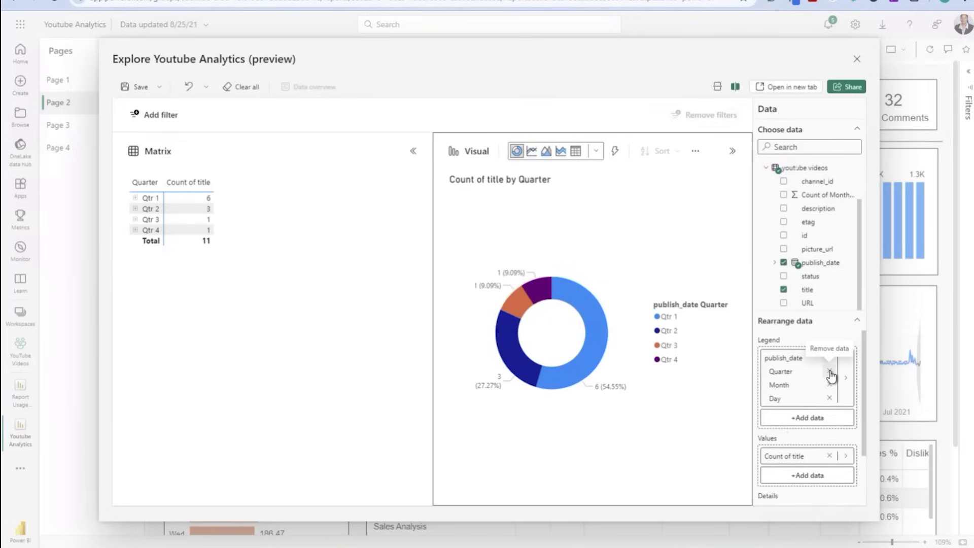
left_click(830, 372)
left_click(829, 386)
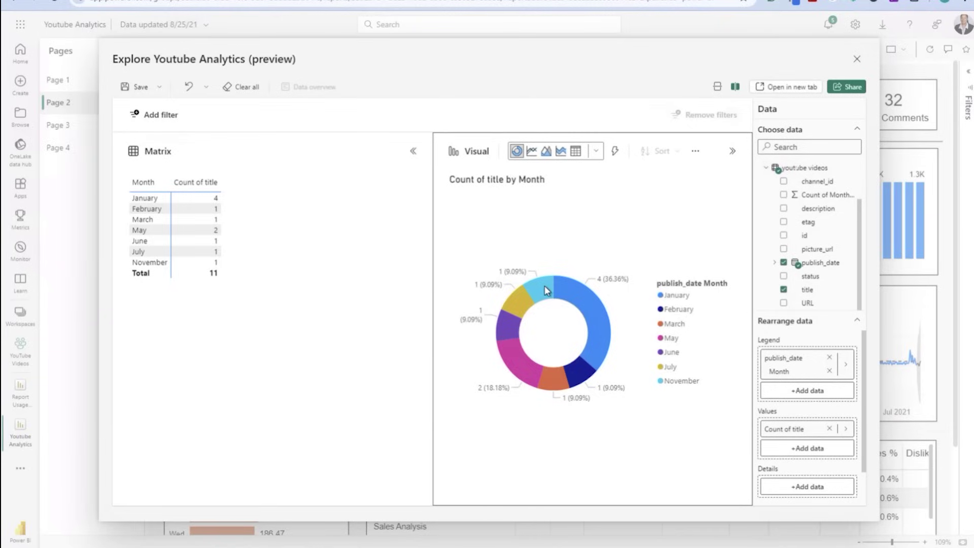
mouse_move(544, 285)
left_click(858, 59)
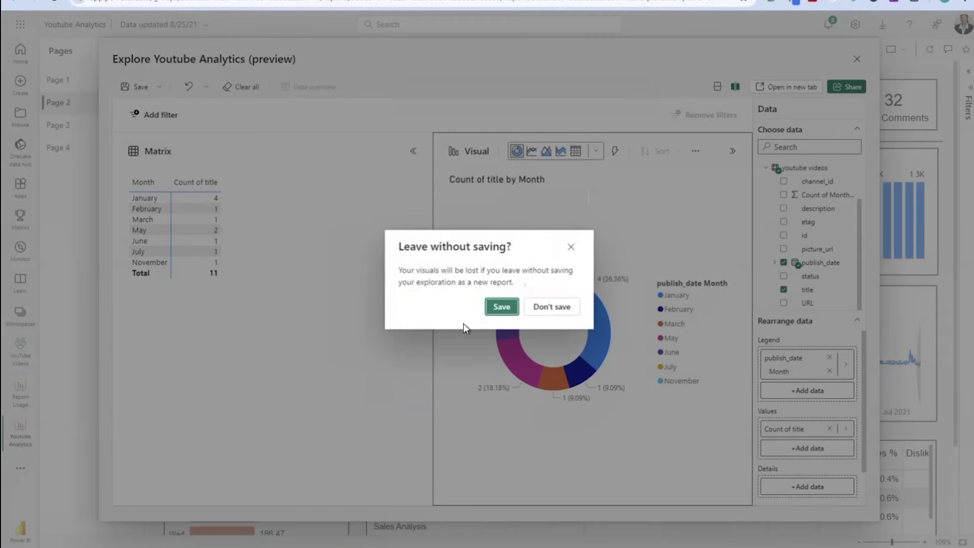
left_click(550, 308)
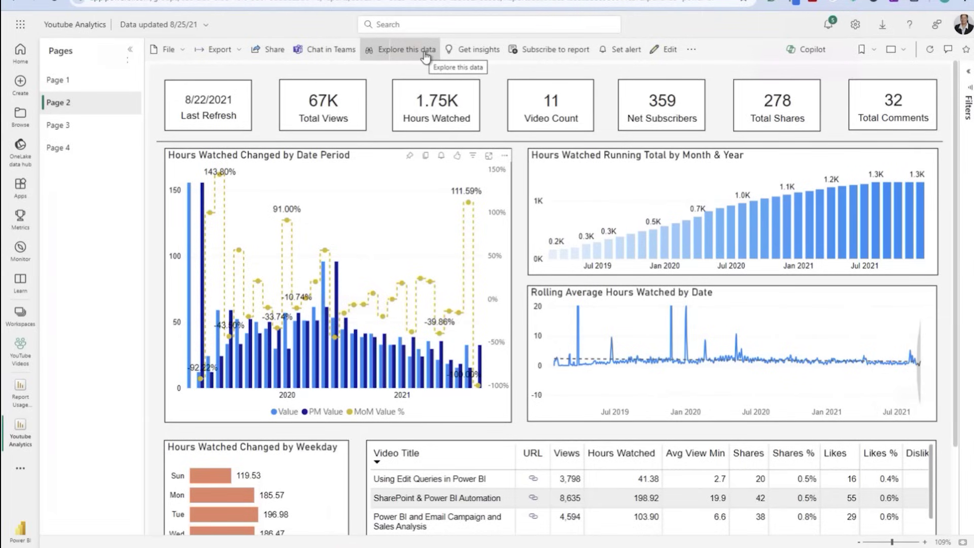
- Generate Get insights for Page 2 and scroll through the Anomalies, Trends and KPI analysis results
left_click(472, 51)
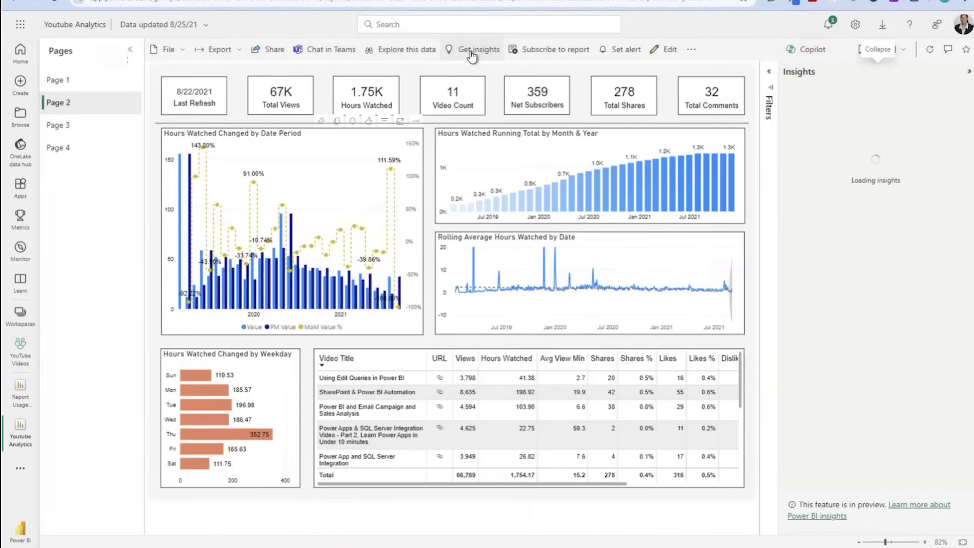
mouse_move(457, 214)
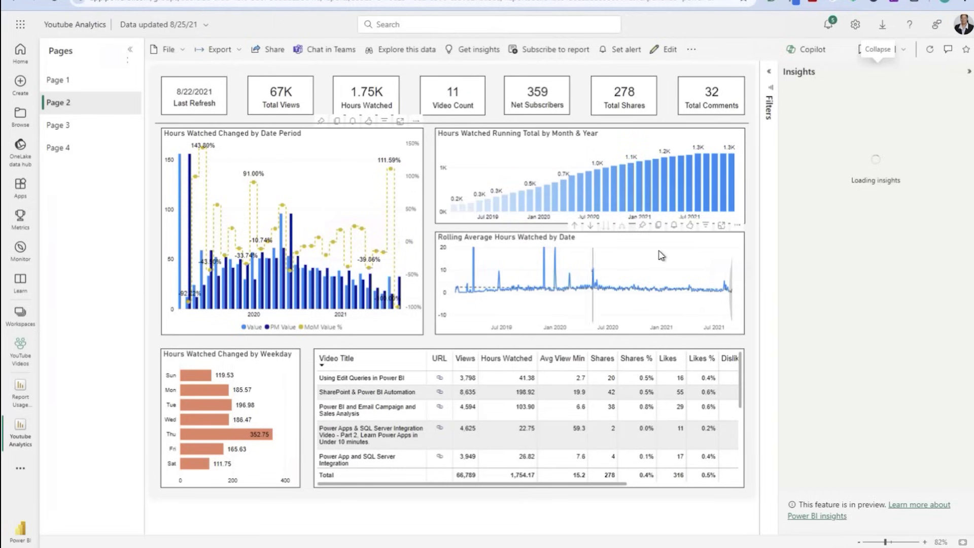
mouse_move(612, 262)
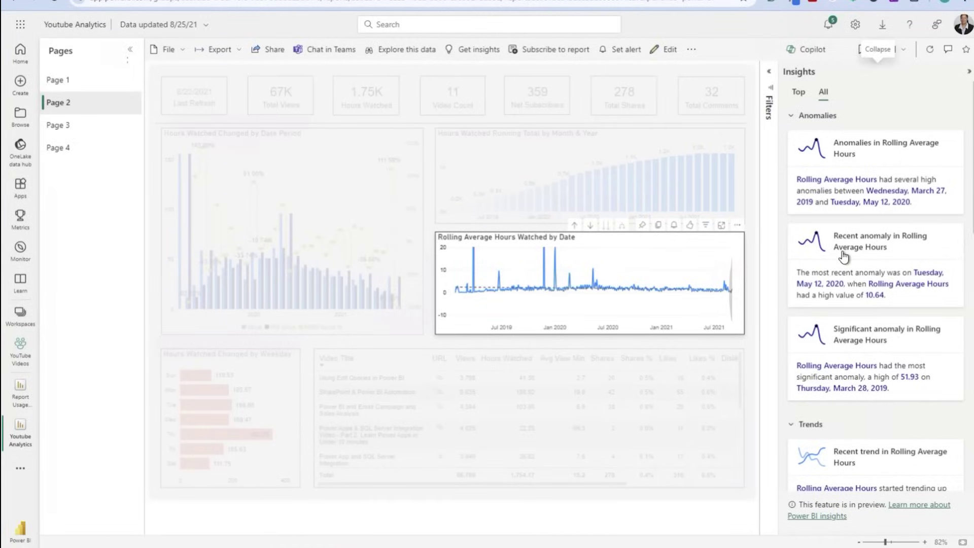
scroll(854, 345, "down", 2)
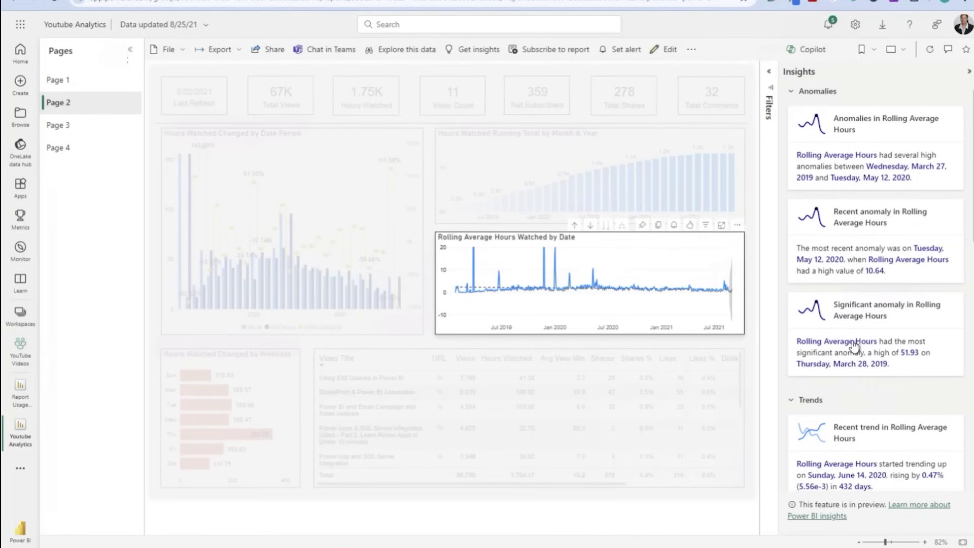
scroll(855, 345, "down", 1)
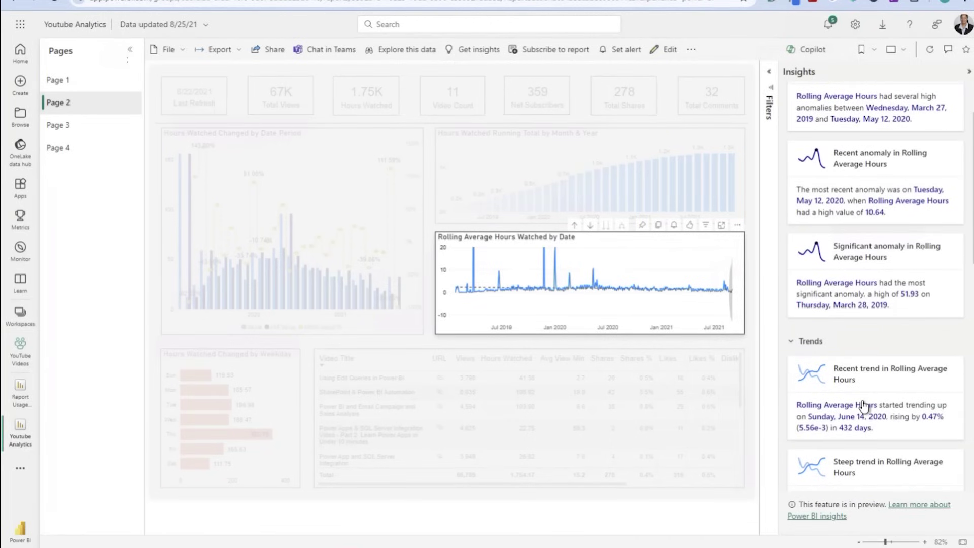
scroll(864, 406, "down", 10)
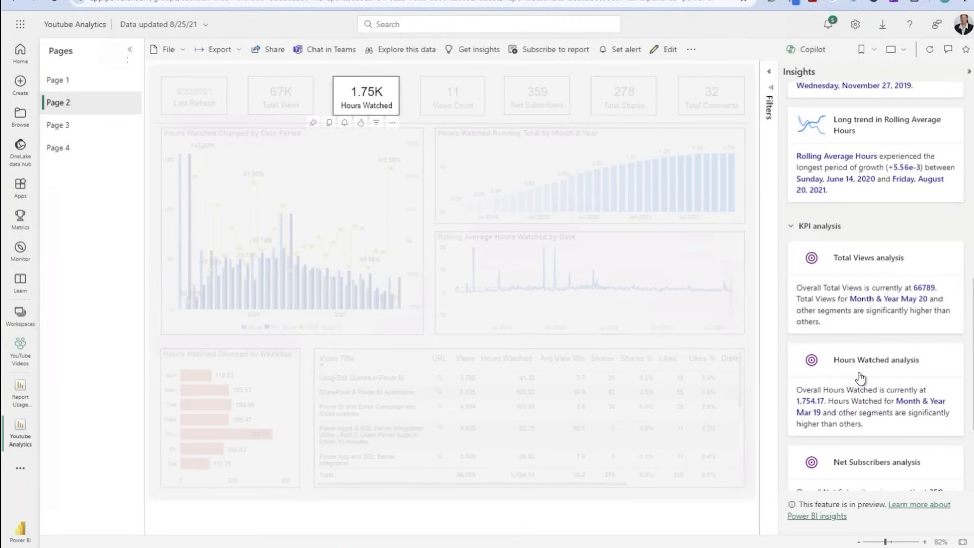
scroll(861, 378, "down", 2)
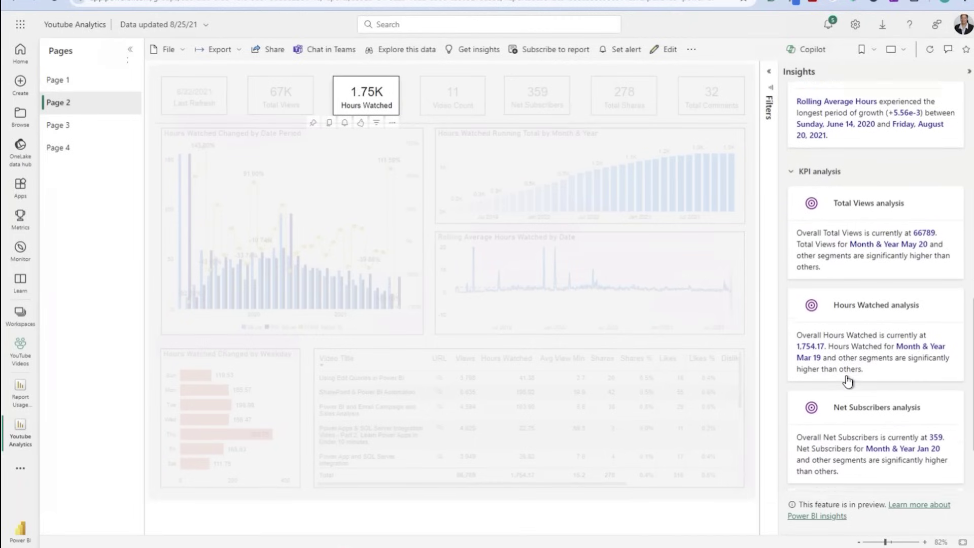
scroll(848, 382, "down", 4)
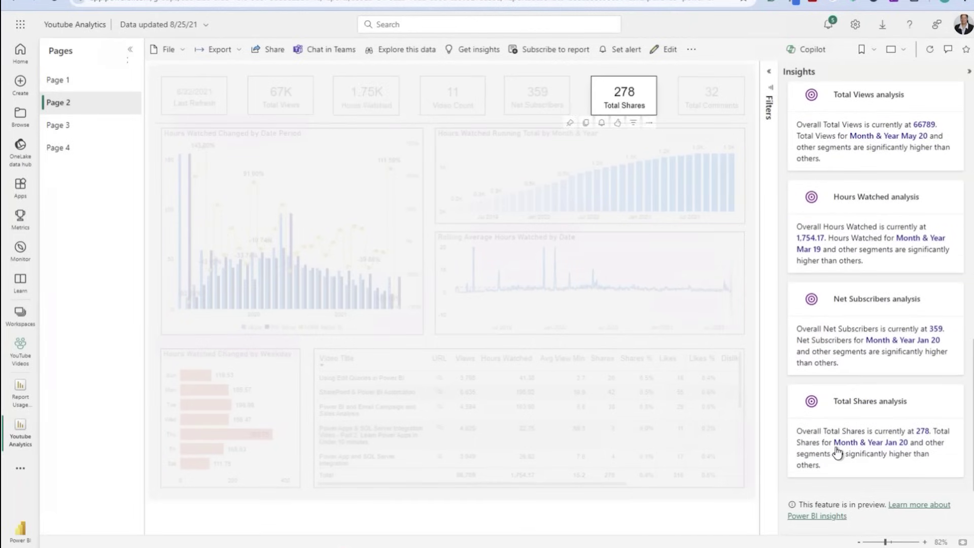
scroll(845, 175, "up", 10)
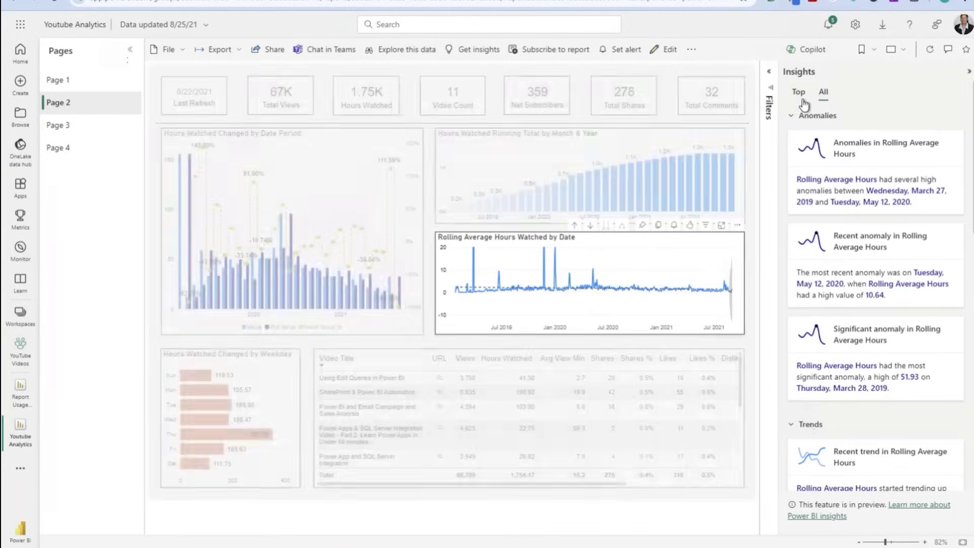
- Collapse the Anomalies, Trends and KPI analysis groups, then switch between the Top and All insight lists
left_click(794, 117)
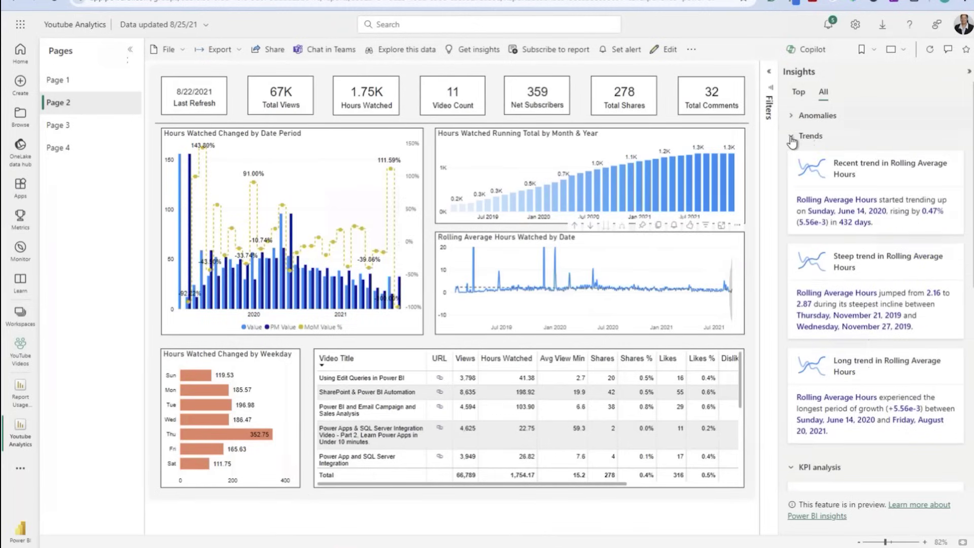
left_click(793, 136)
left_click(794, 157)
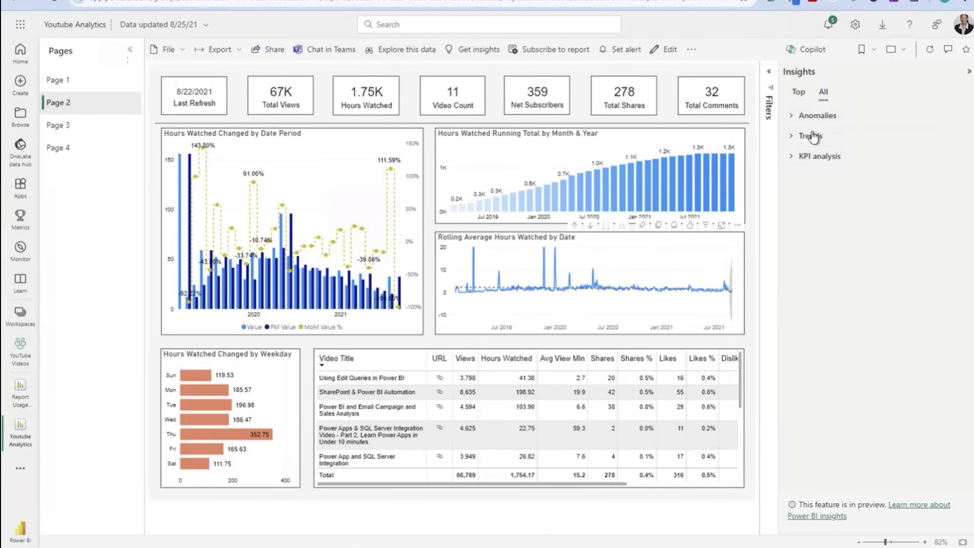
left_click(799, 102)
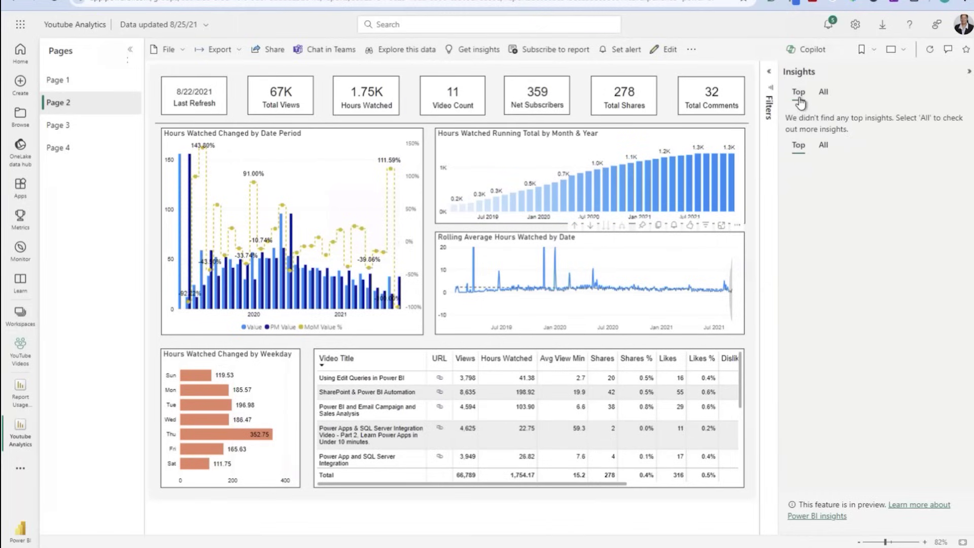
left_click(824, 149)
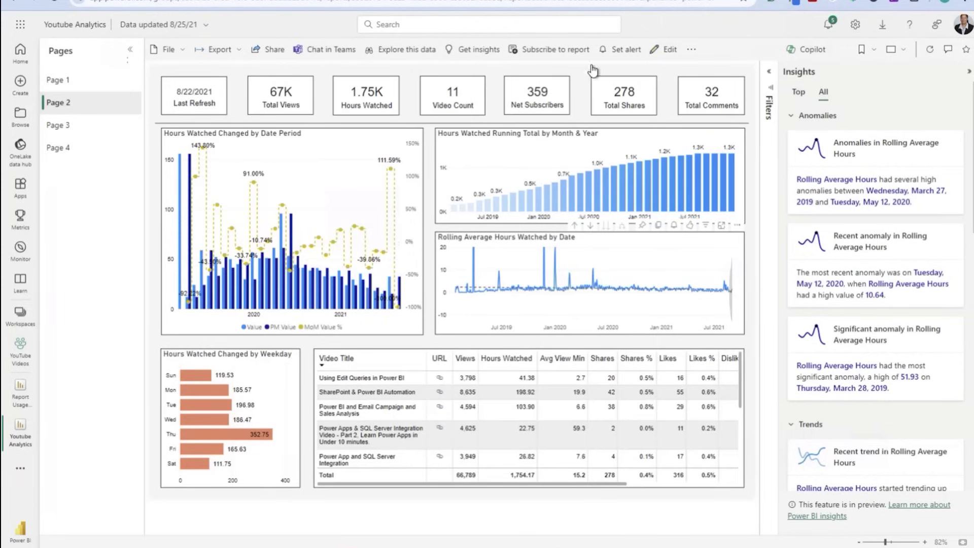
left_click(533, 57)
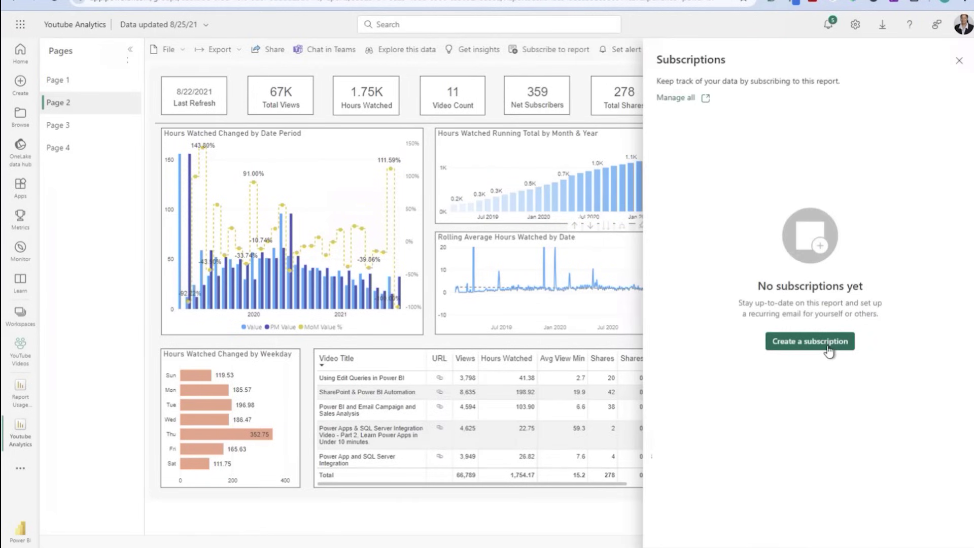
left_click(959, 60)
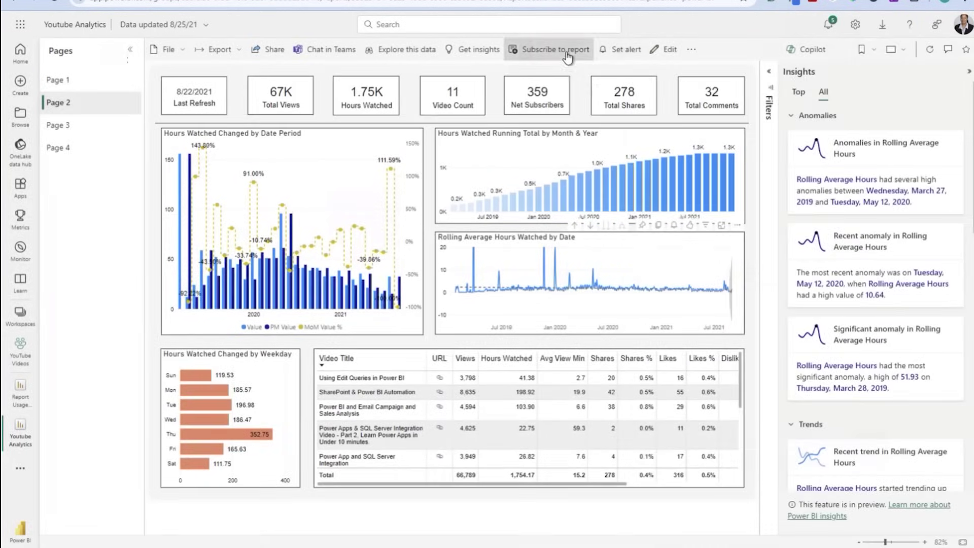
left_click(549, 49)
left_click(801, 345)
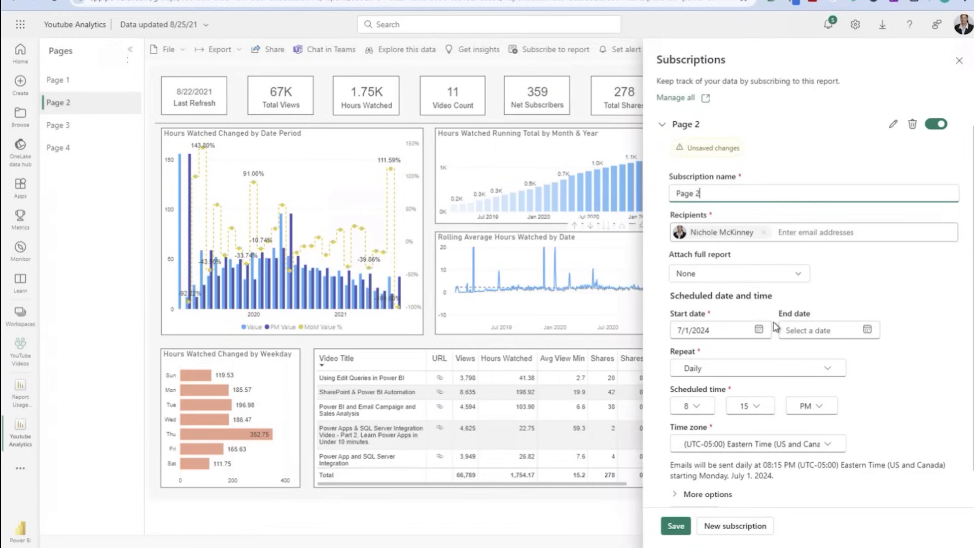
scroll(775, 326, "down", 1)
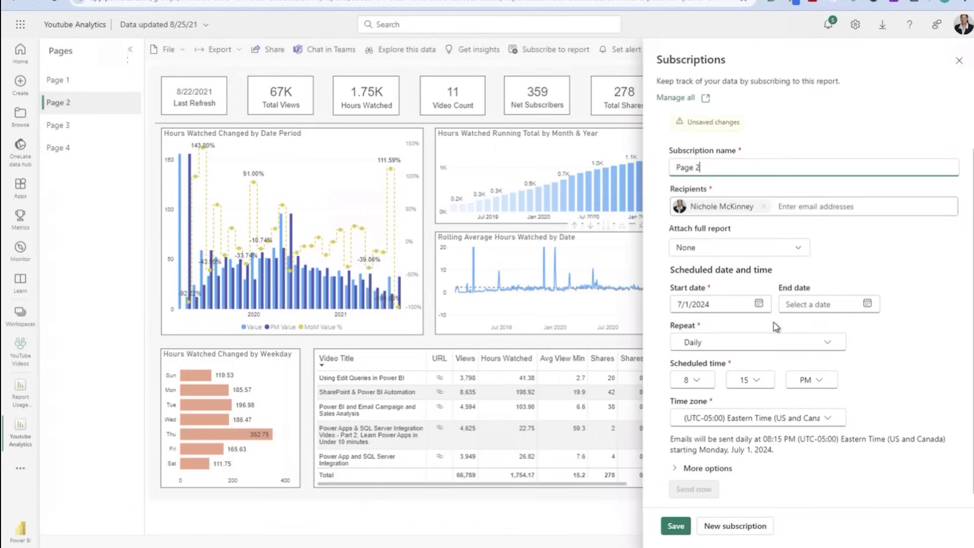
scroll(776, 327, "down", 1)
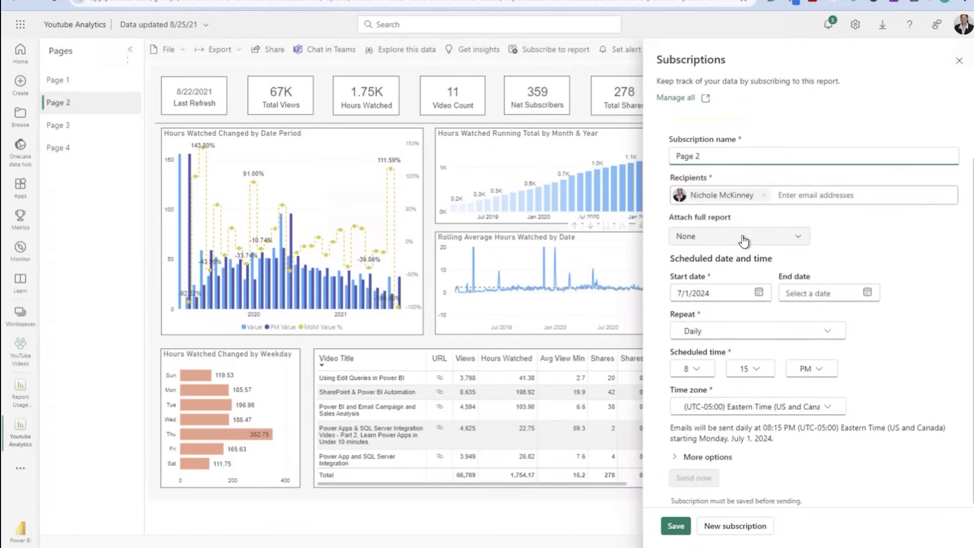
left_click(732, 330)
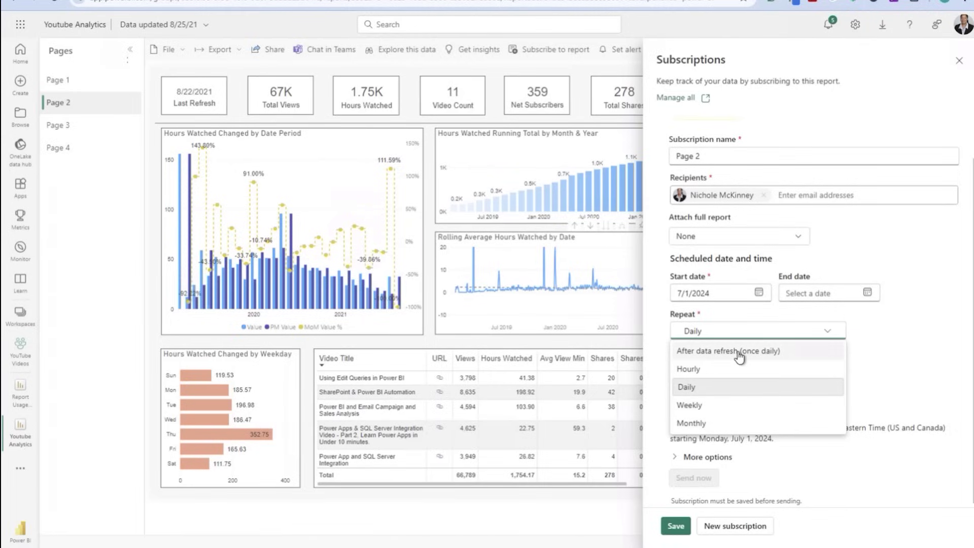
left_click(884, 340)
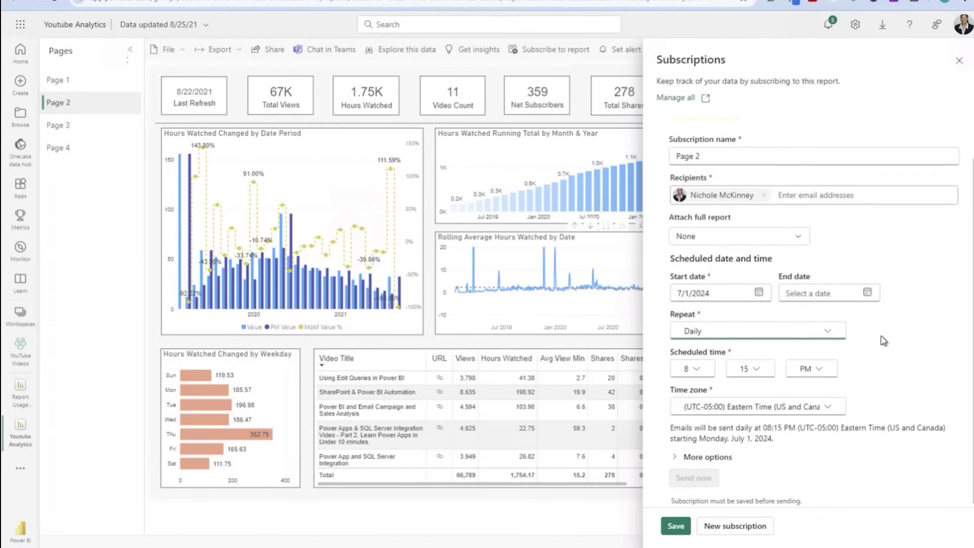
scroll(885, 340, "down", 1)
scroll(884, 340, "up", 1)
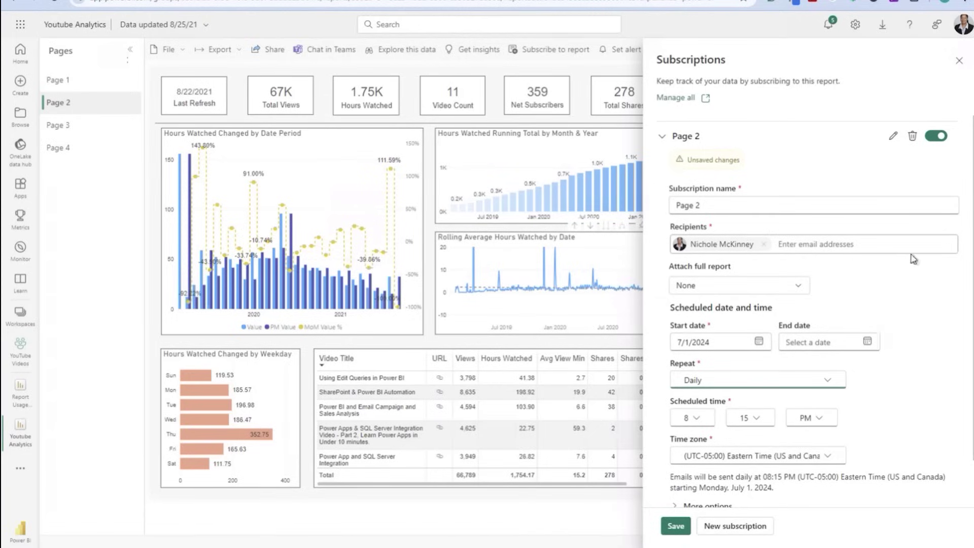
left_click(959, 63)
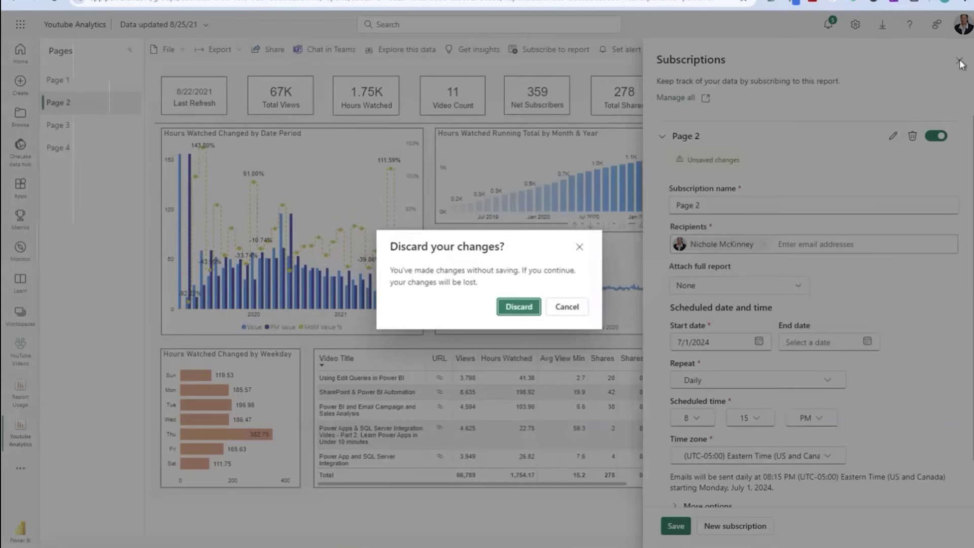
left_click(521, 307)
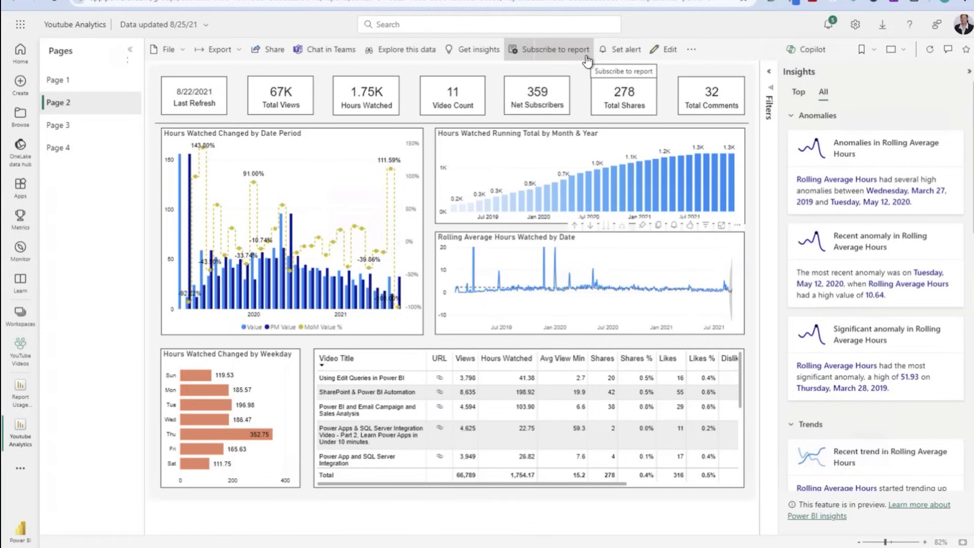
- Start a data alert on the Net Subscribers card, keeping Net Subscribers as the measure
left_click(624, 50)
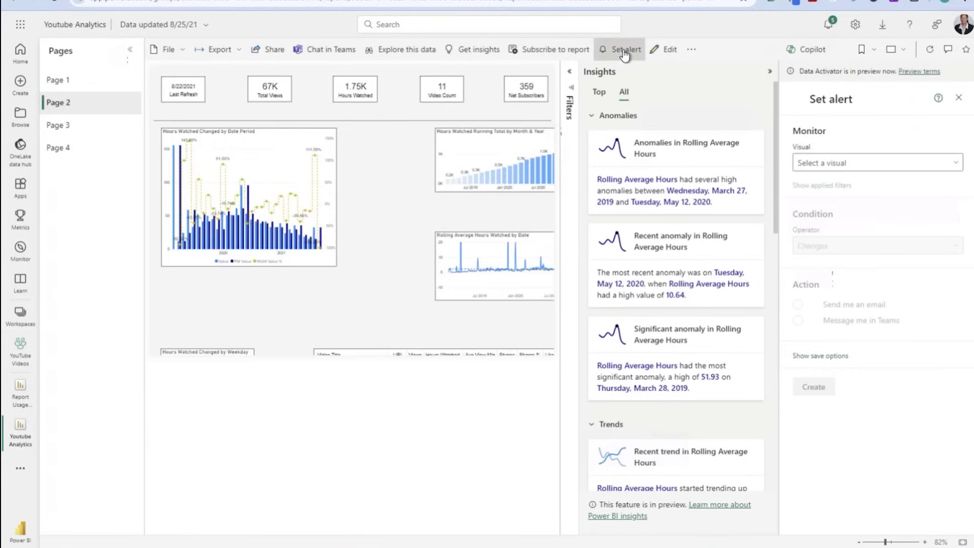
left_click(840, 168)
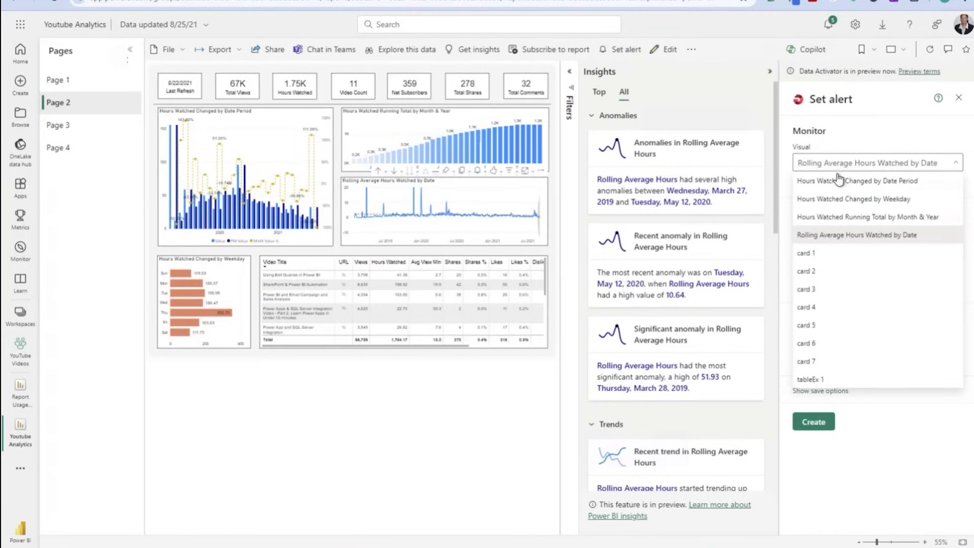
left_click(840, 178)
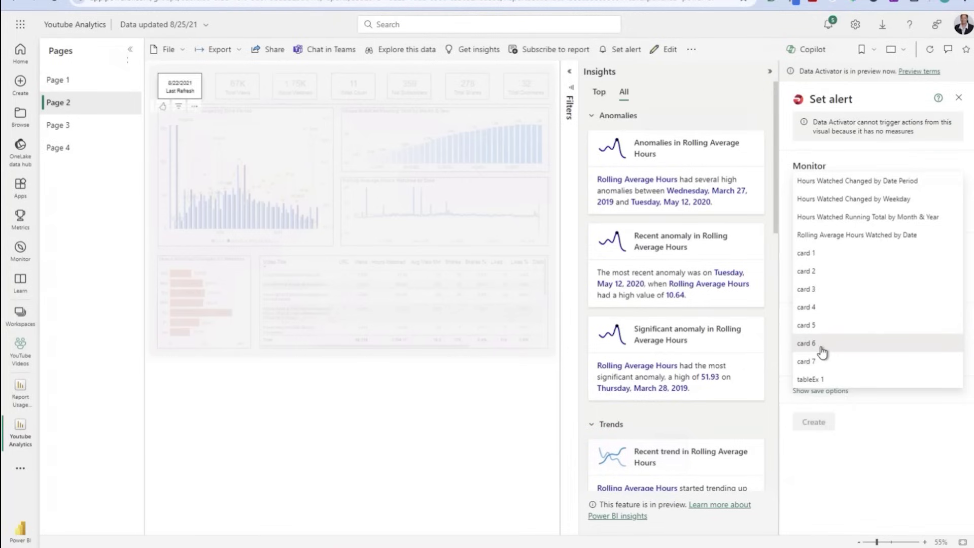
left_click(818, 294)
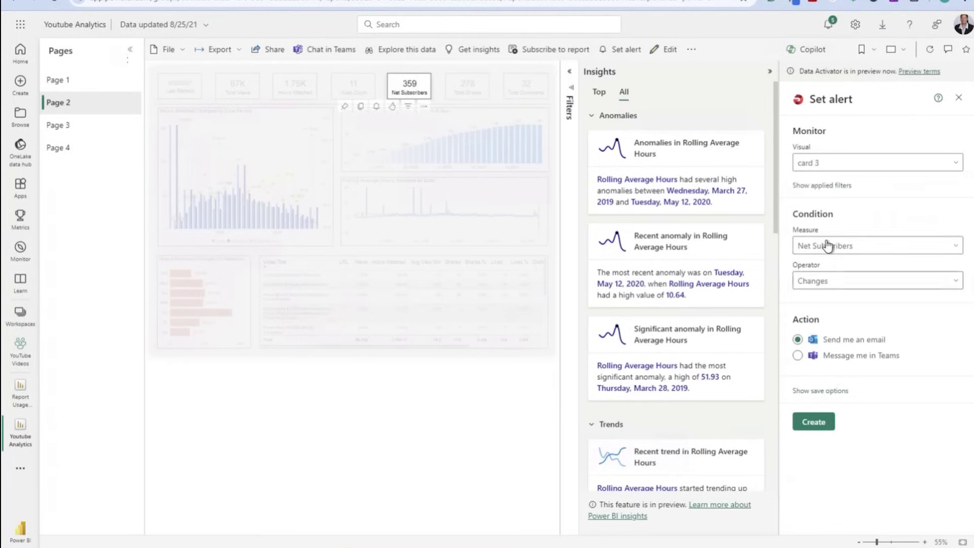
left_click(826, 245)
left_click(823, 246)
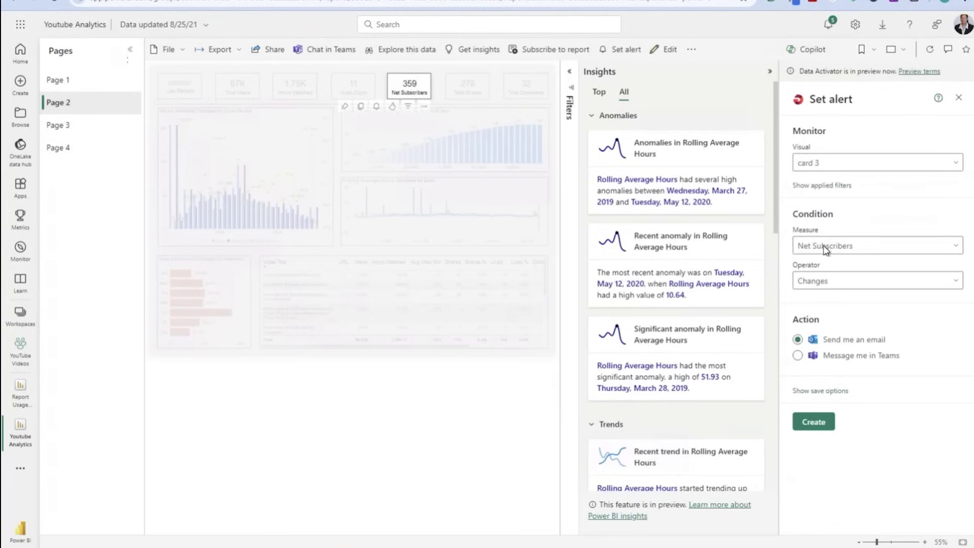
- Set the alert condition to 'changes to' 359, then close the pane without creating it
left_click(823, 282)
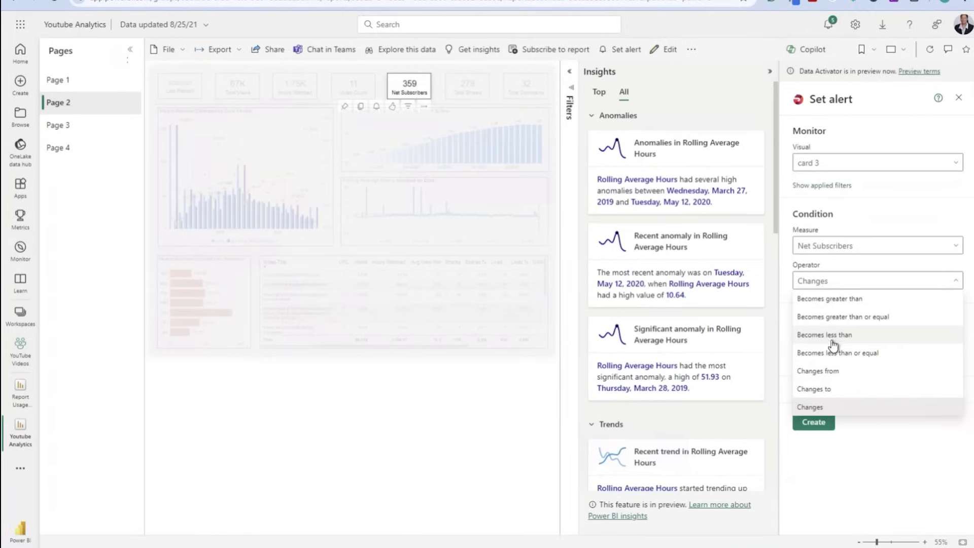
left_click(833, 373)
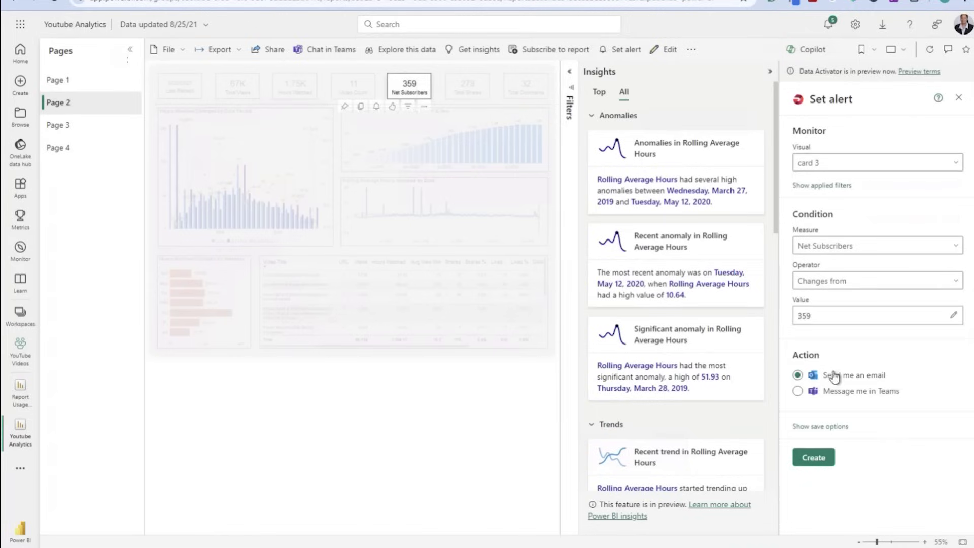
left_click(817, 316)
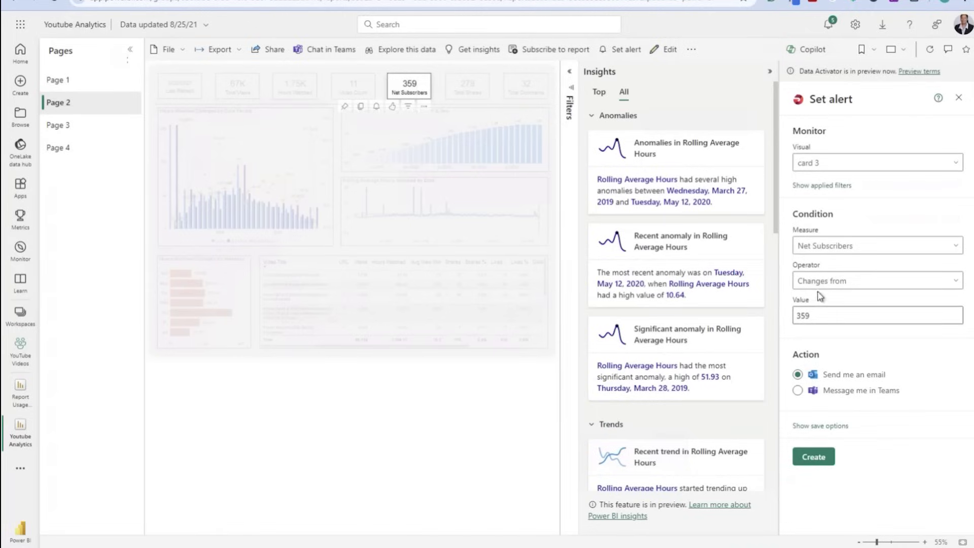
left_click(830, 388)
double_click(830, 315)
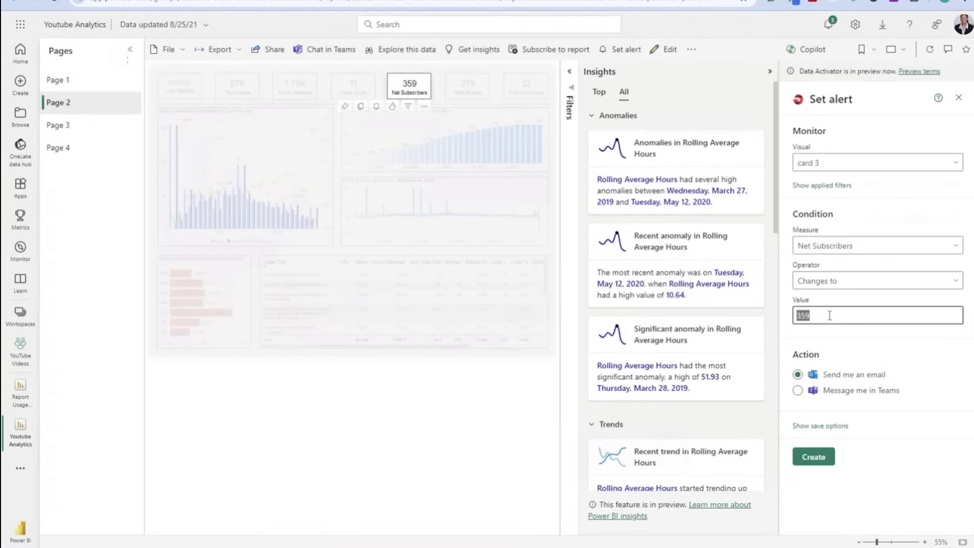
left_click(959, 99)
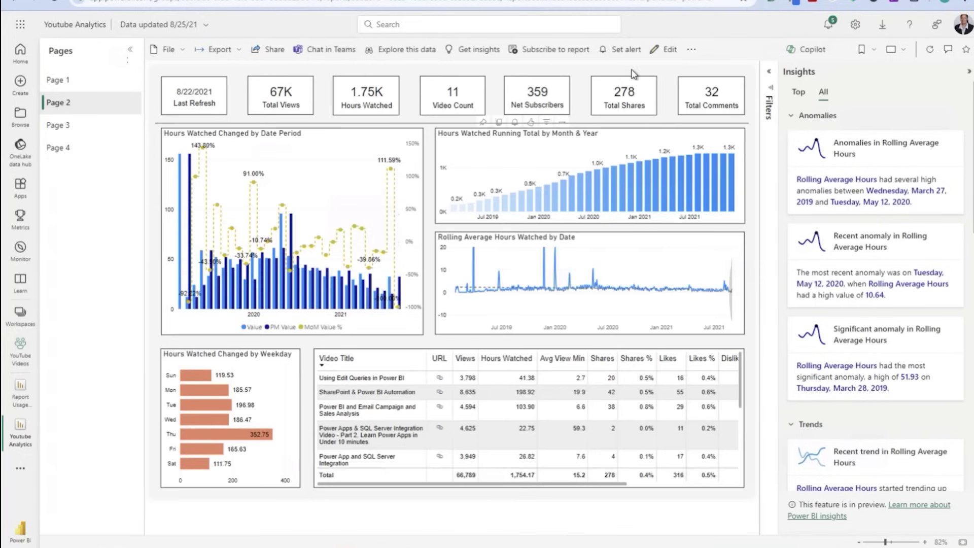
- Open the report's usage metrics from More options to see views per day and rank
left_click(692, 50)
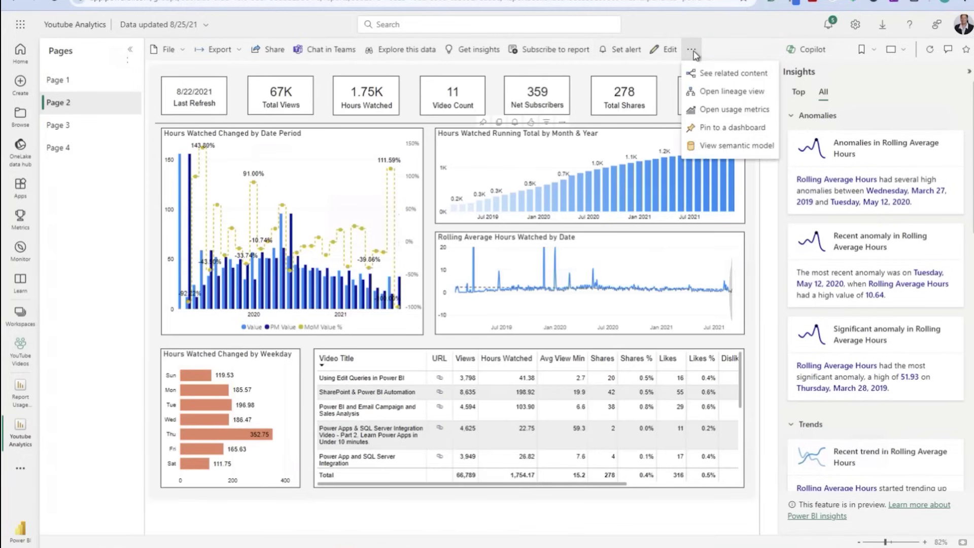
left_click(723, 111)
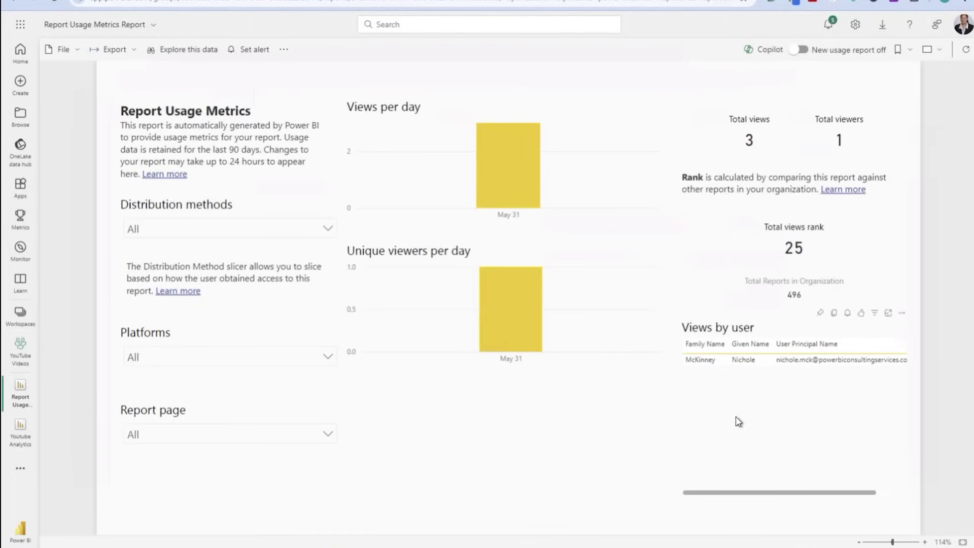
scroll(739, 422, "right", 1)
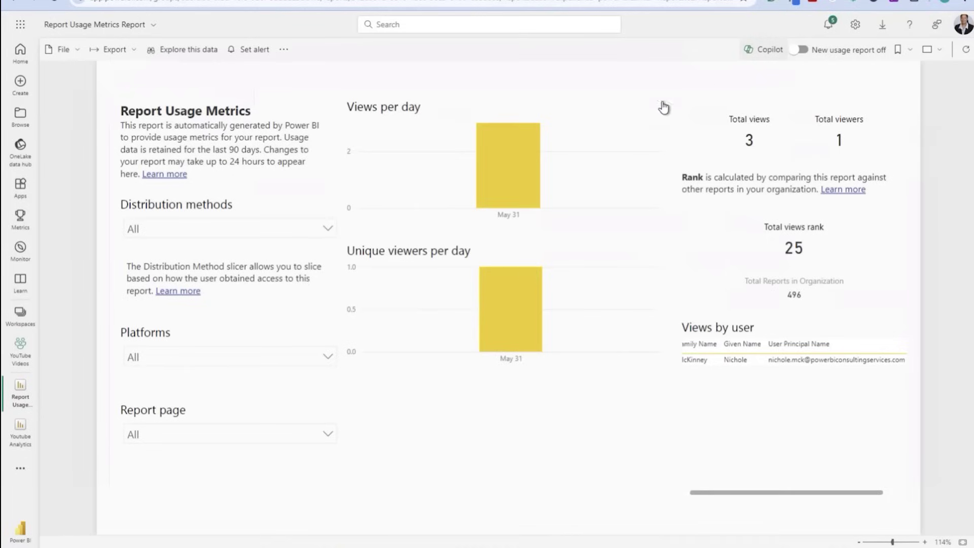
- Return through the YouTube Videos workspace to the Youtube Analytics report, then go to Power BI Home
left_click(111, 25)
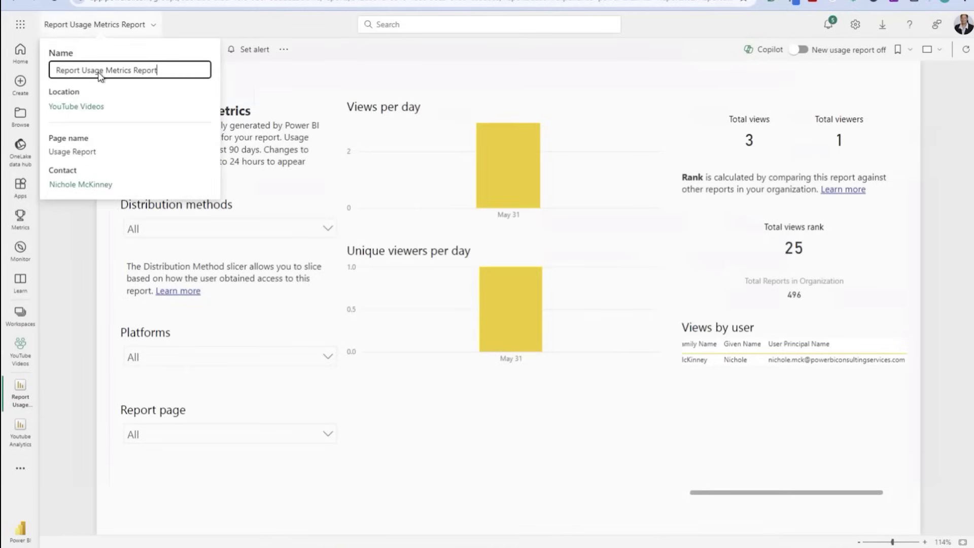
left_click(90, 107)
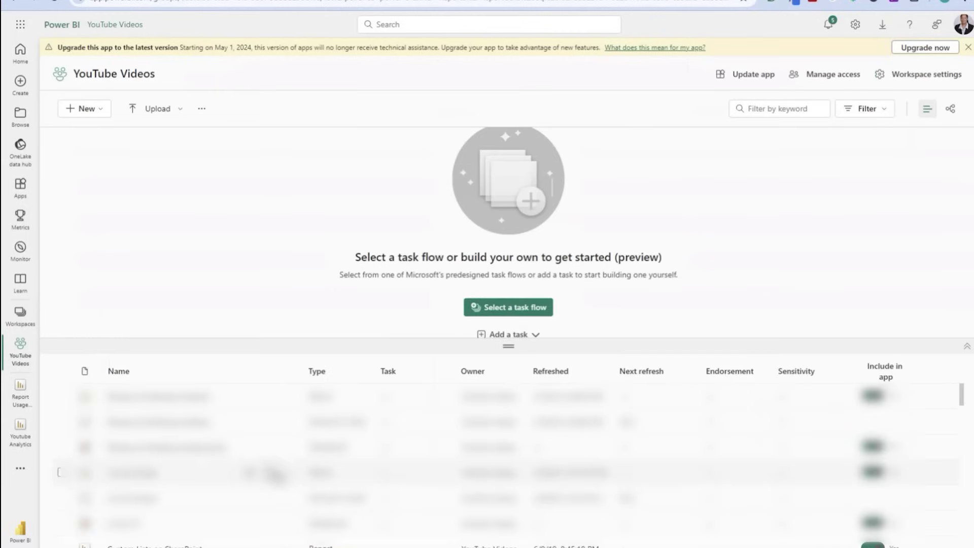
scroll(274, 475, "down", 5)
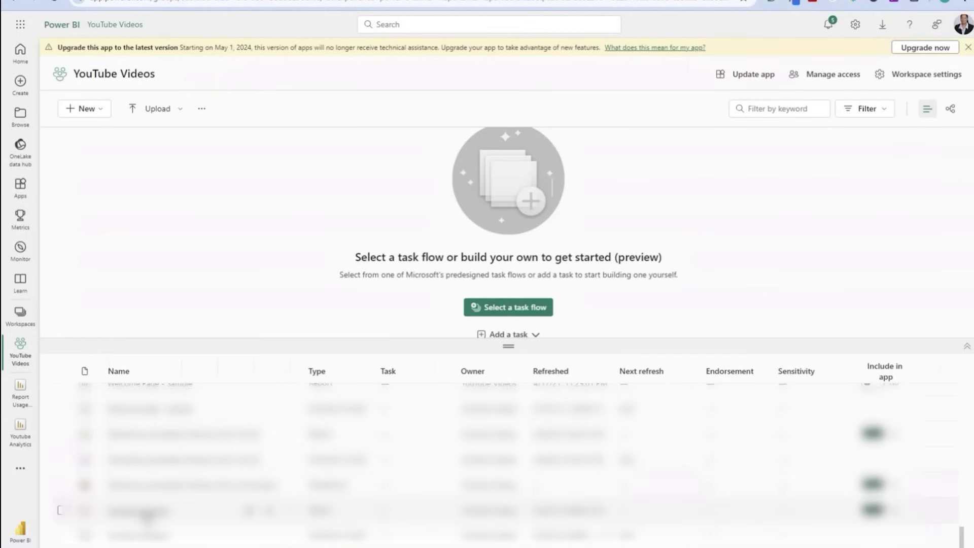
left_click(165, 464)
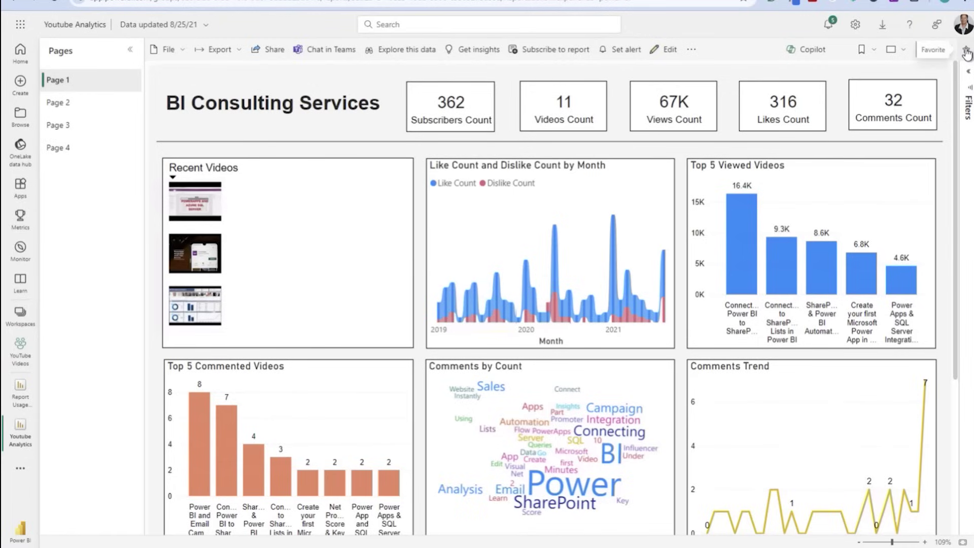
left_click(26, 52)
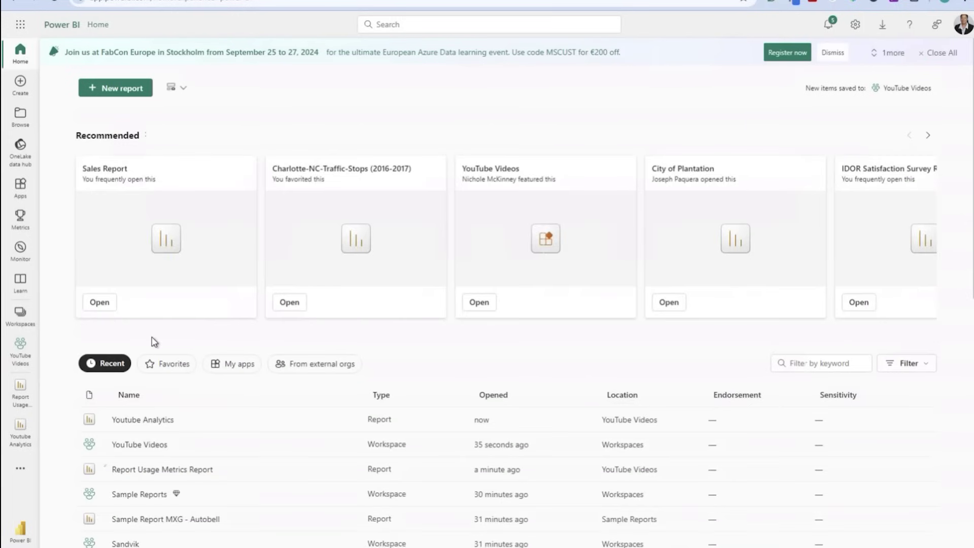
left_click(142, 420)
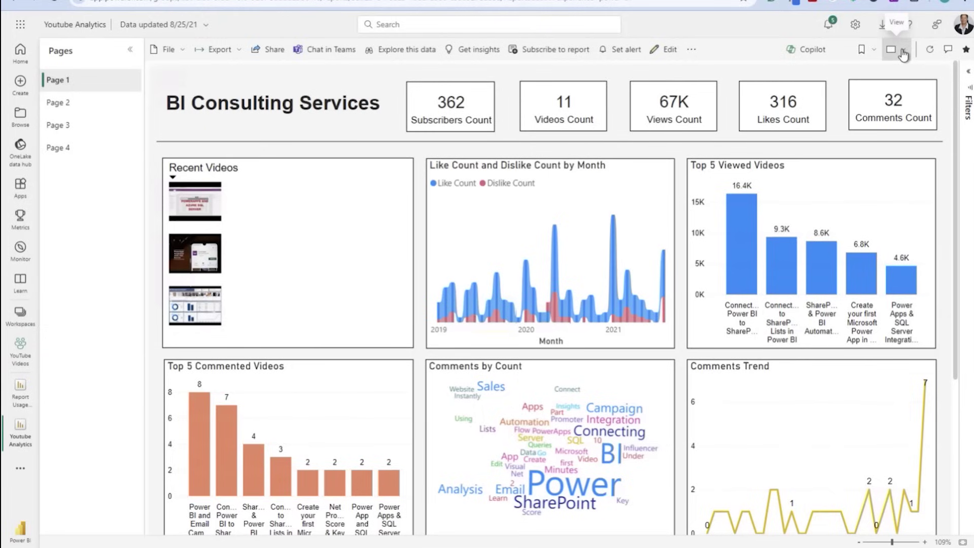
left_click(903, 54)
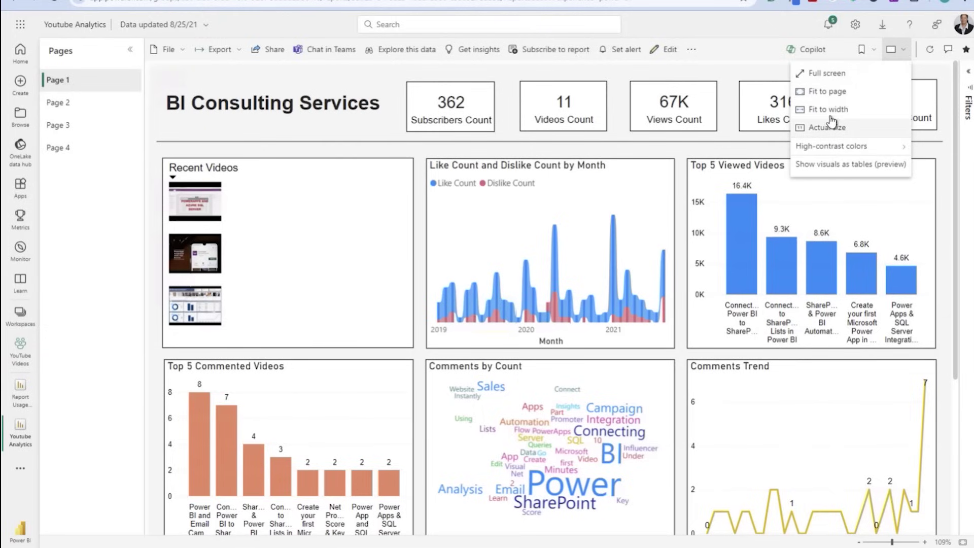
left_click(834, 76)
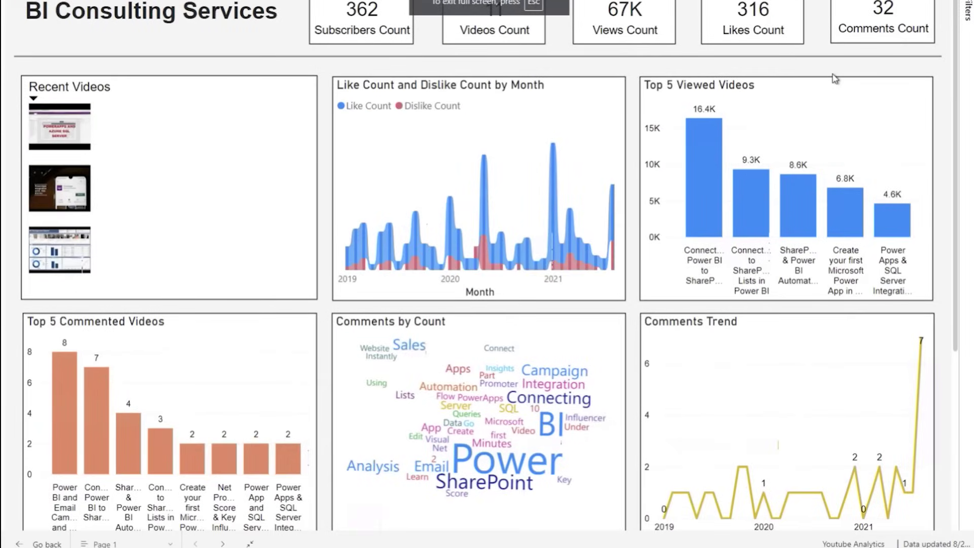
key("Escape")
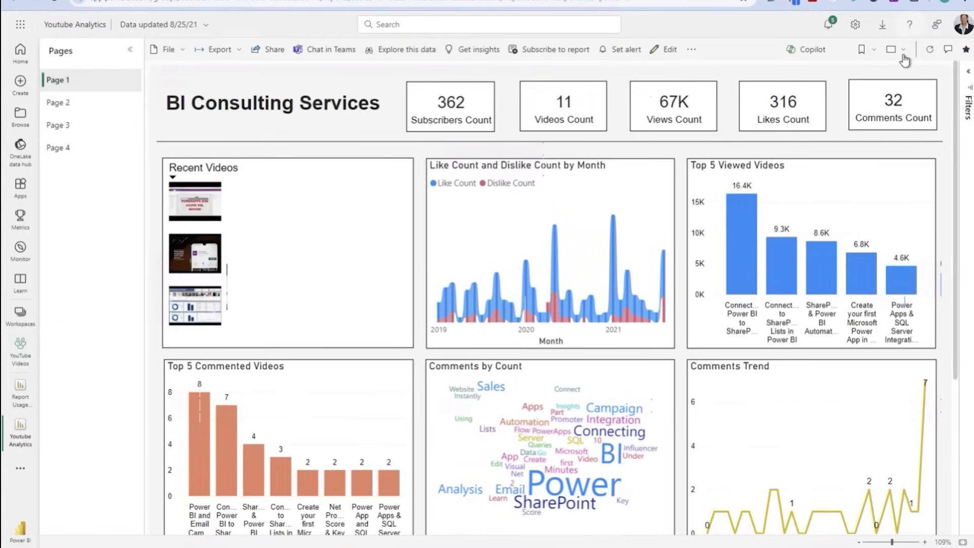
left_click(903, 51)
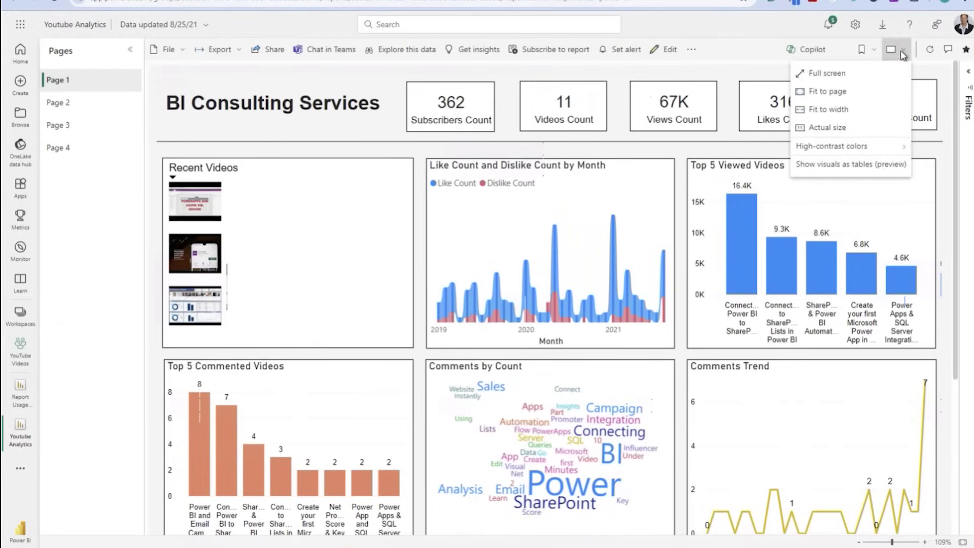
left_click(842, 109)
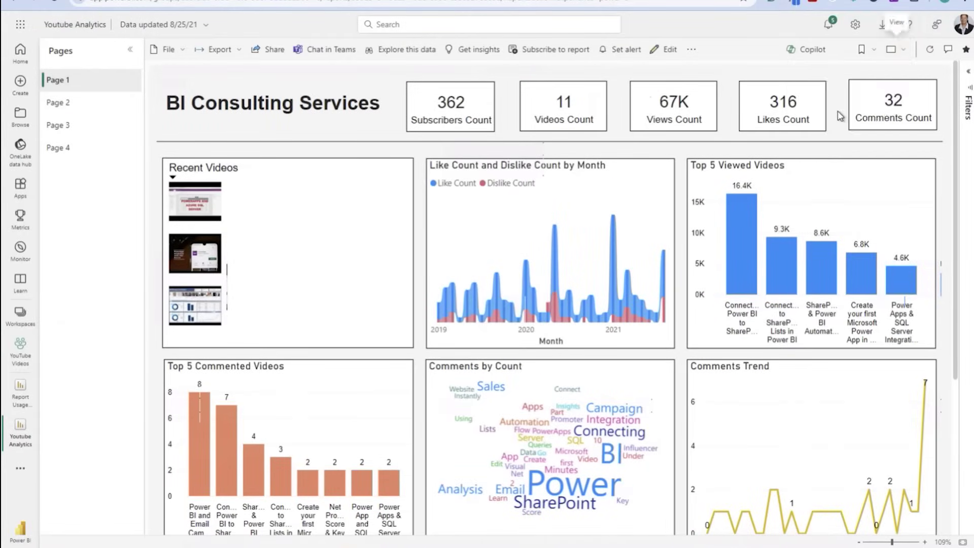
left_click(902, 50)
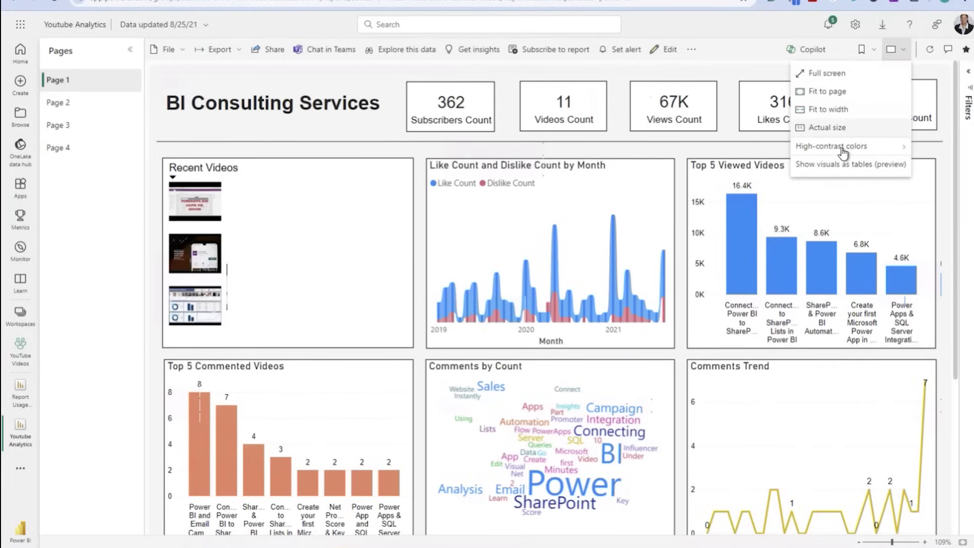
mouse_move(843, 152)
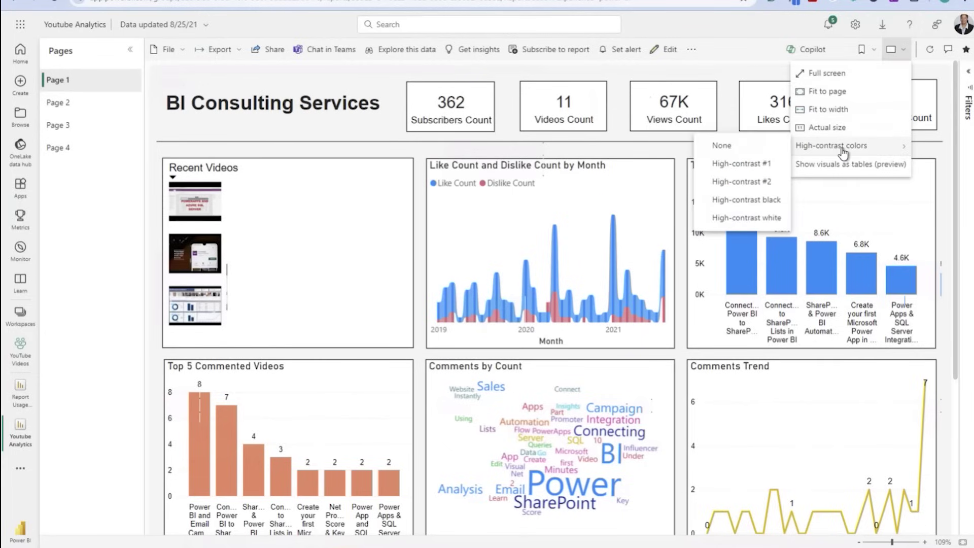
left_click(747, 198)
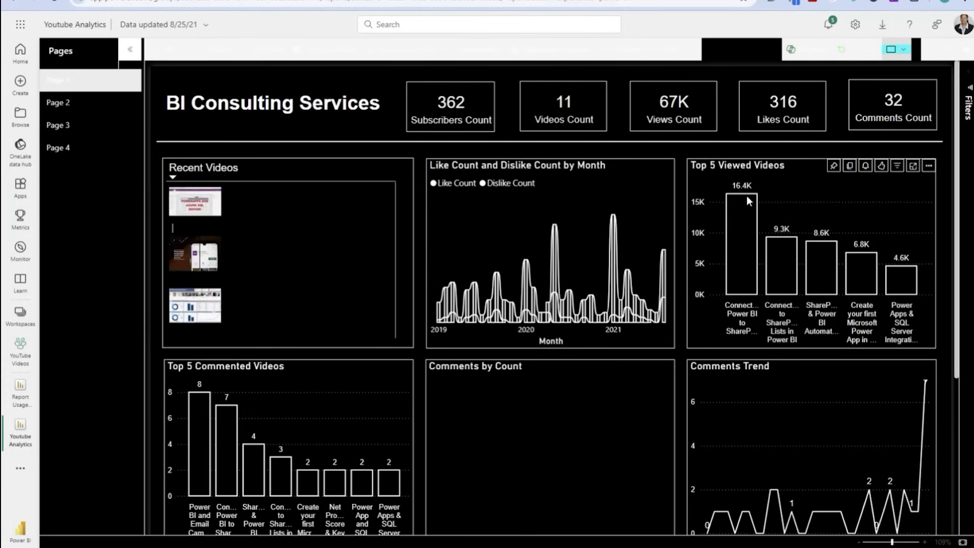
left_click(894, 49)
mouse_move(871, 149)
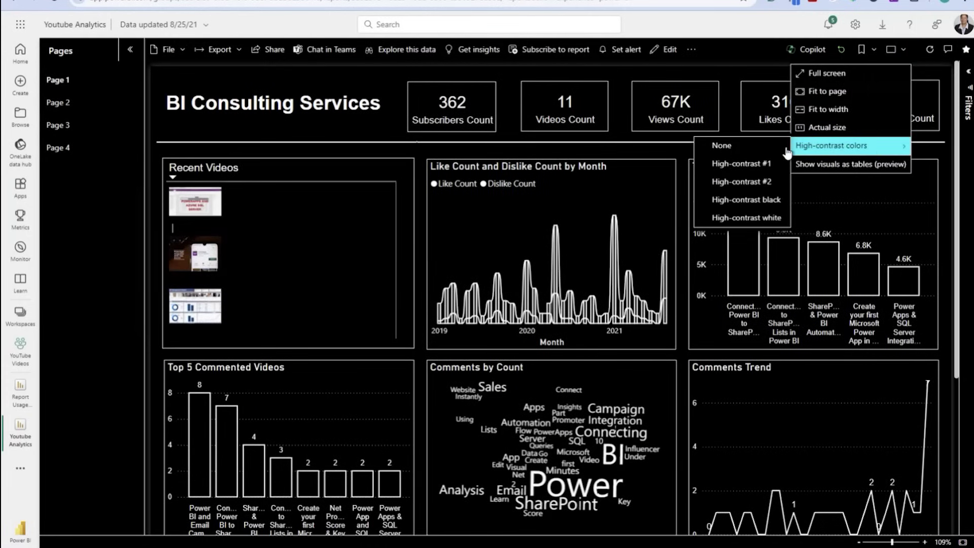
left_click(756, 152)
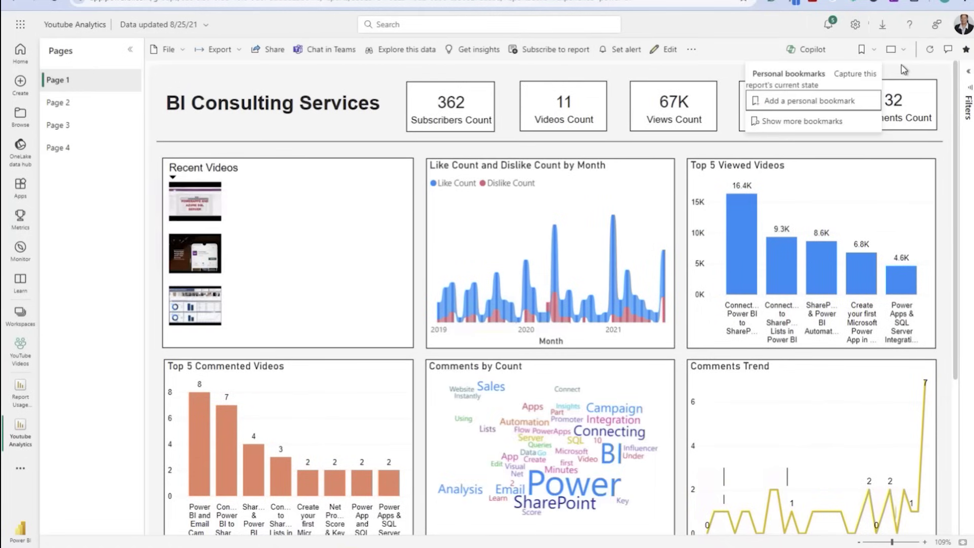
left_click(948, 51)
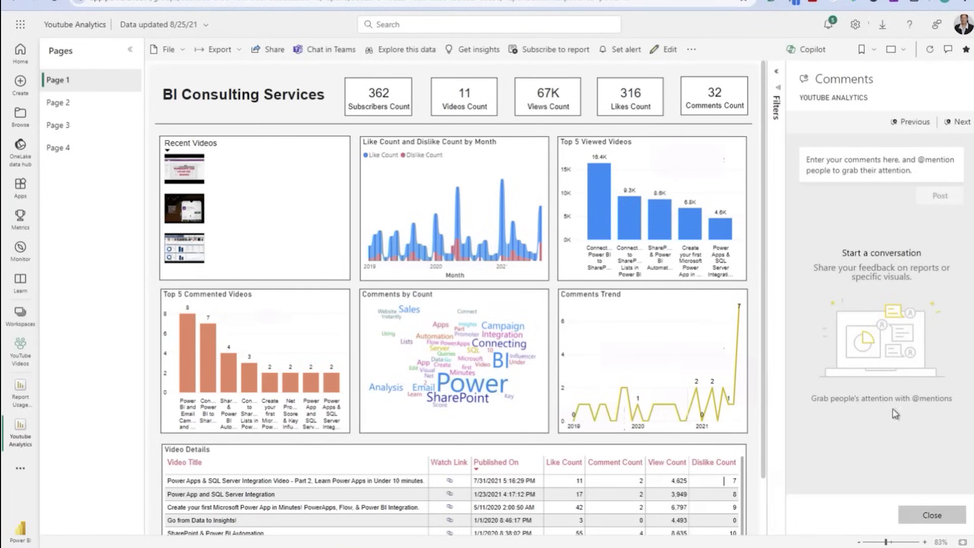
left_click(932, 516)
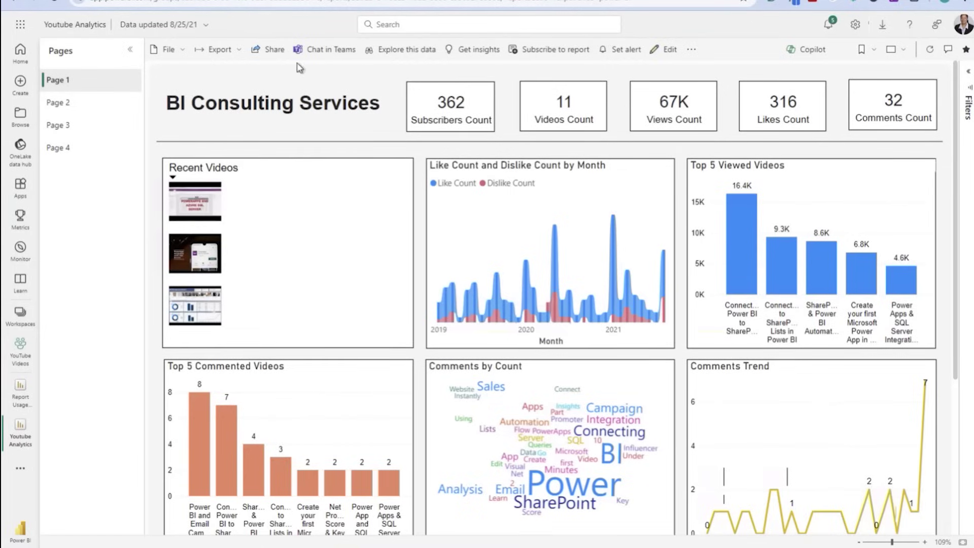
left_click(68, 104)
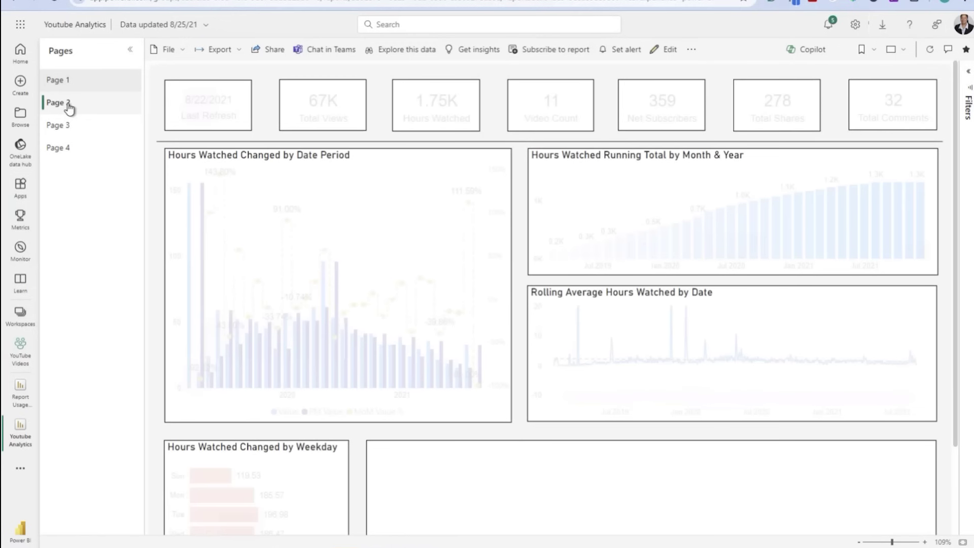